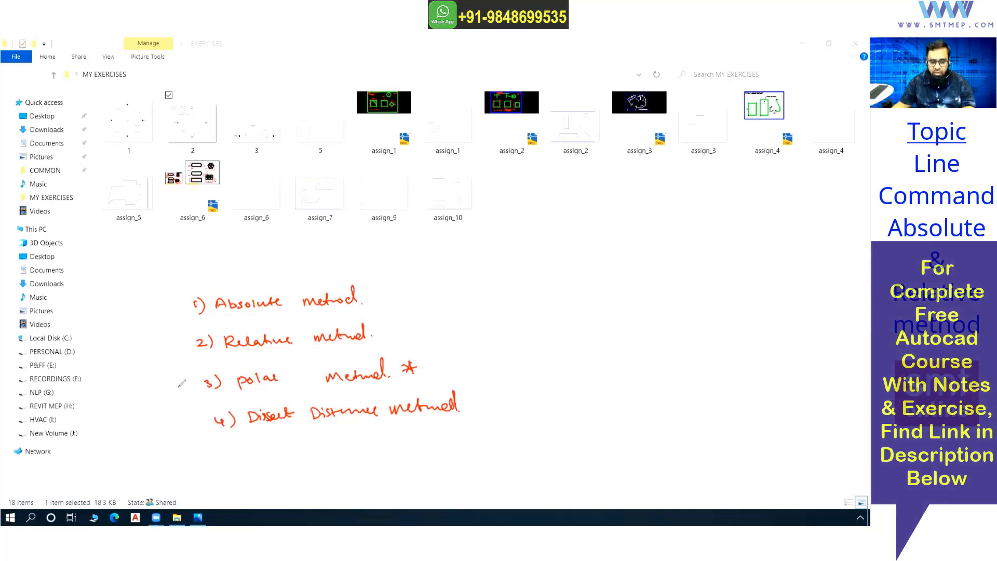
- Add a handwritten tick beside the Polar method entry in the list, and switch to AutoCAD
drag(180, 384, 198, 378)
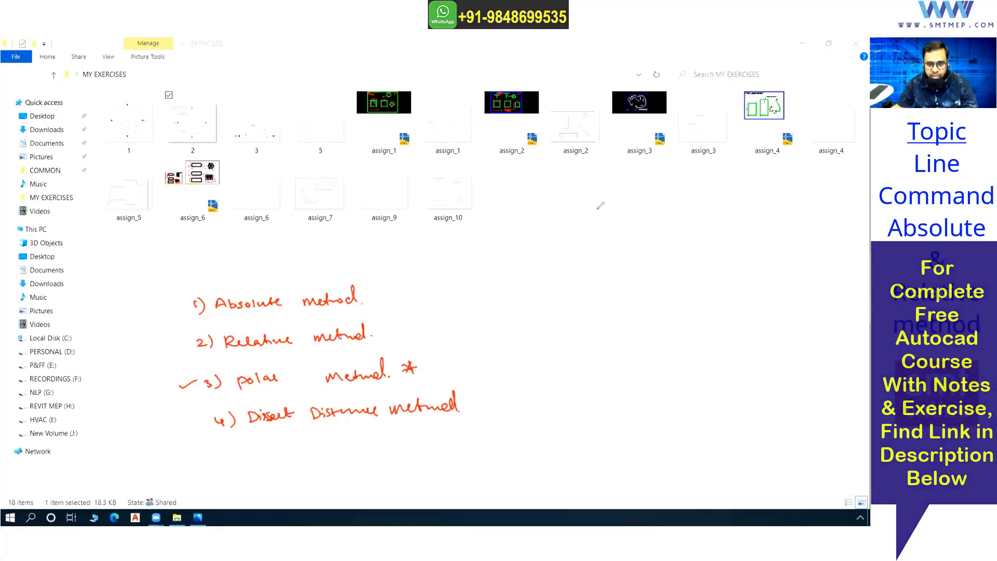
key(alt+Tab)
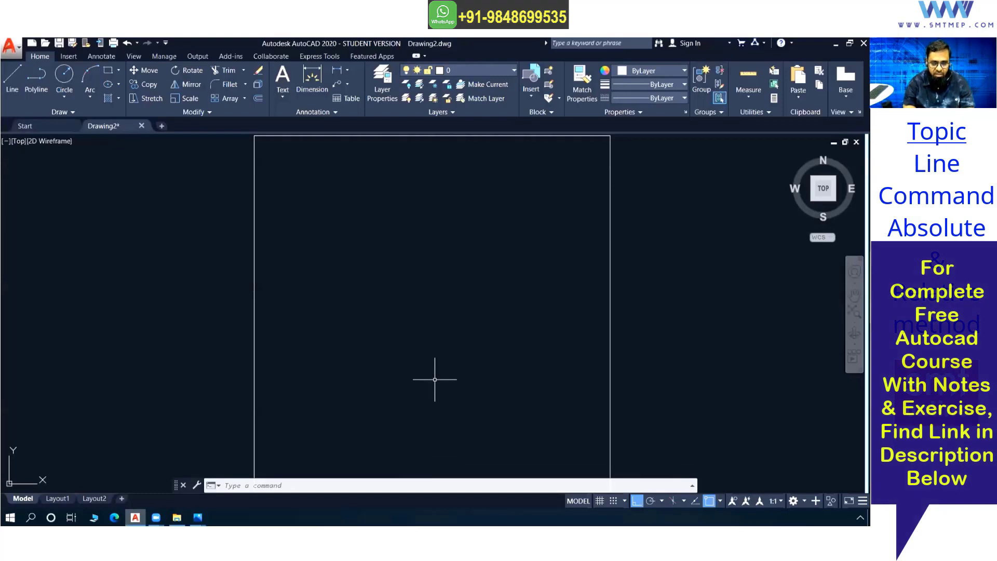
text(l)
key(Return)
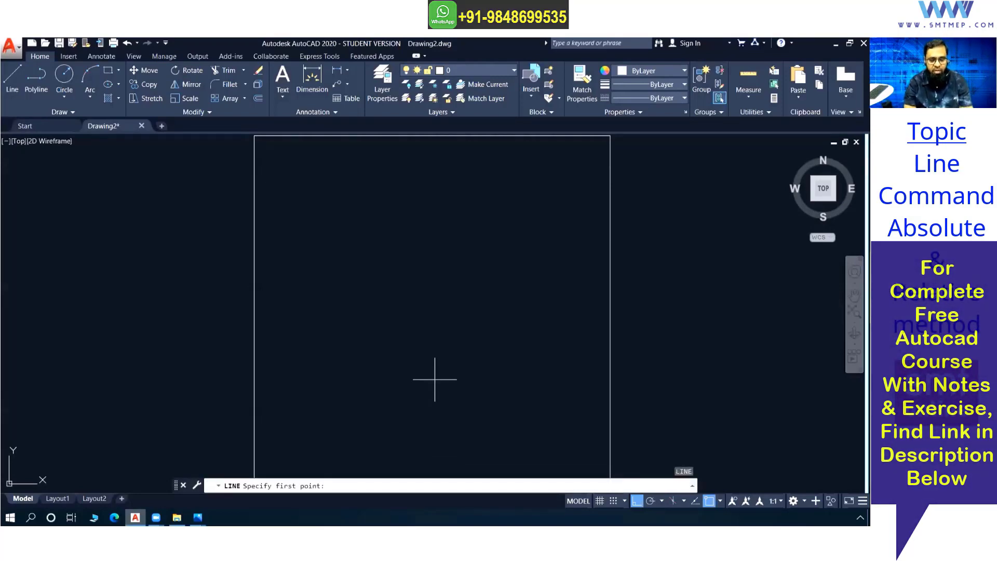
key(Escape)
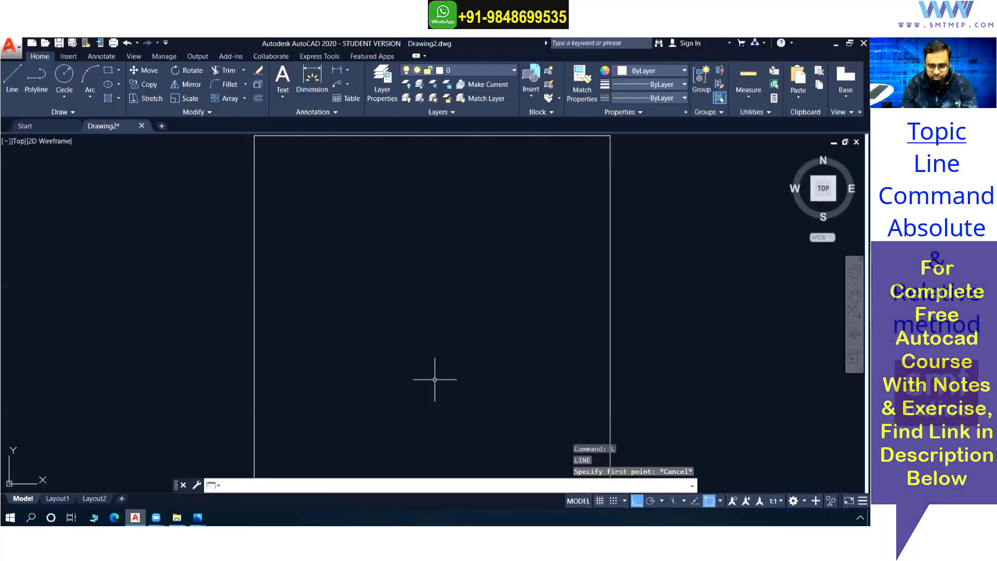
text(l)
key(Return)
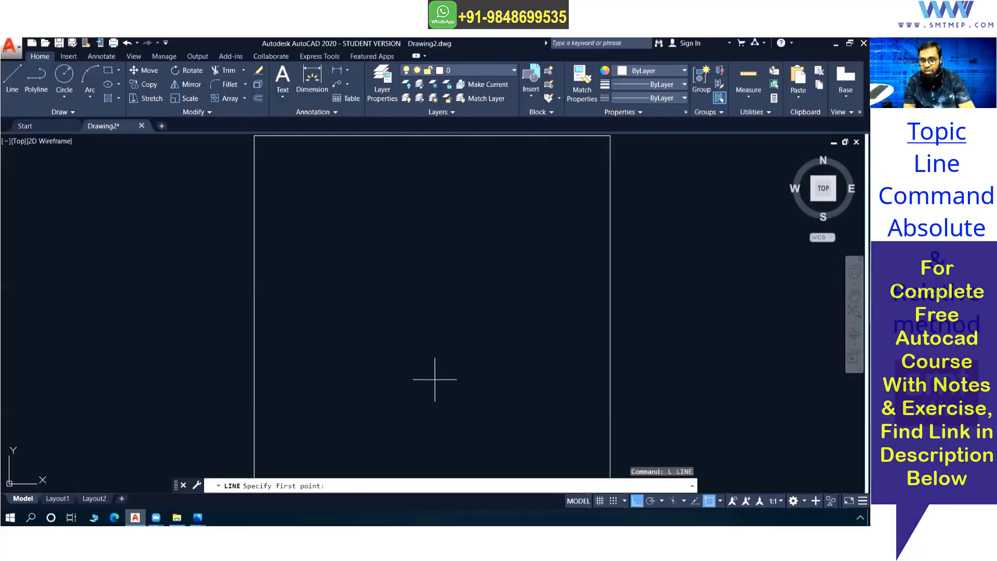
key(Escape)
key(Escape)
key(Escape)
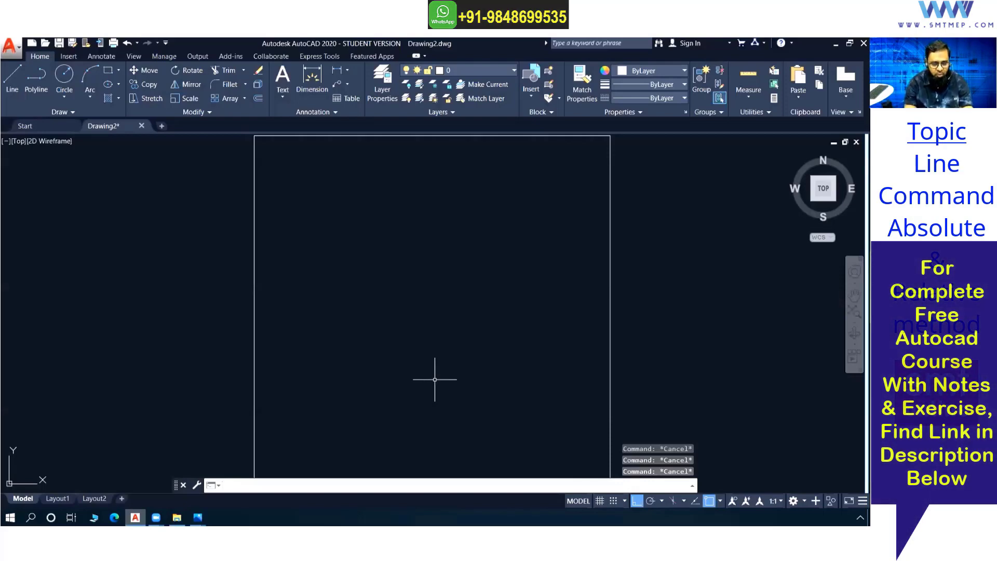
- Draw a right triangle of three line segments in the empty space west of the large rectangle
text(l)
key(Return)
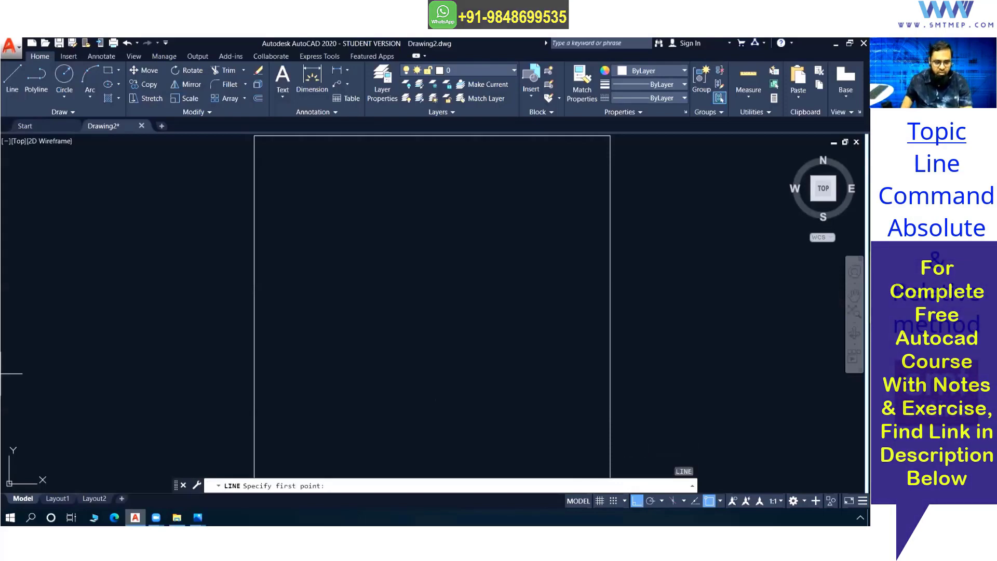
click(45, 344)
click(140, 344)
click(139, 241)
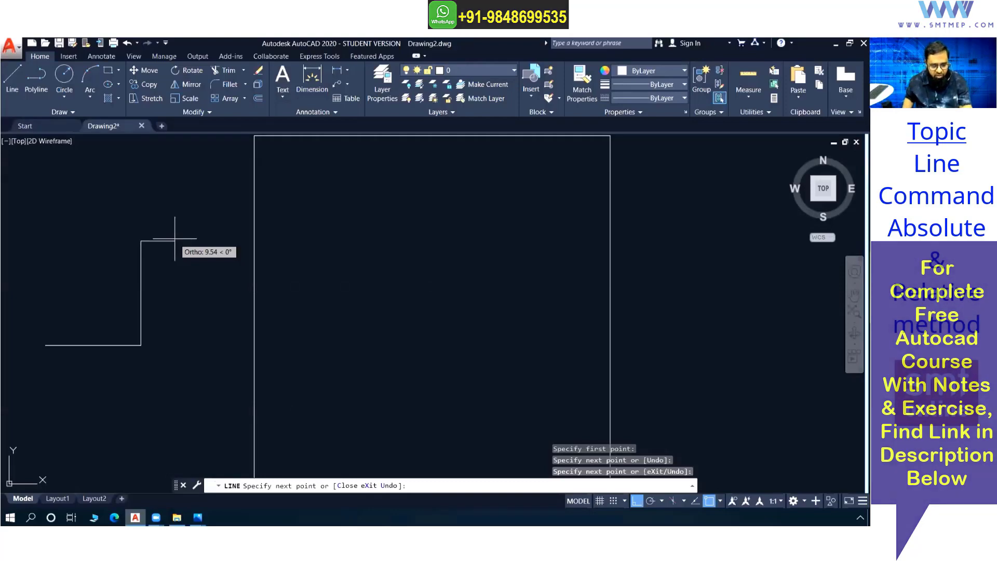
key(Return)
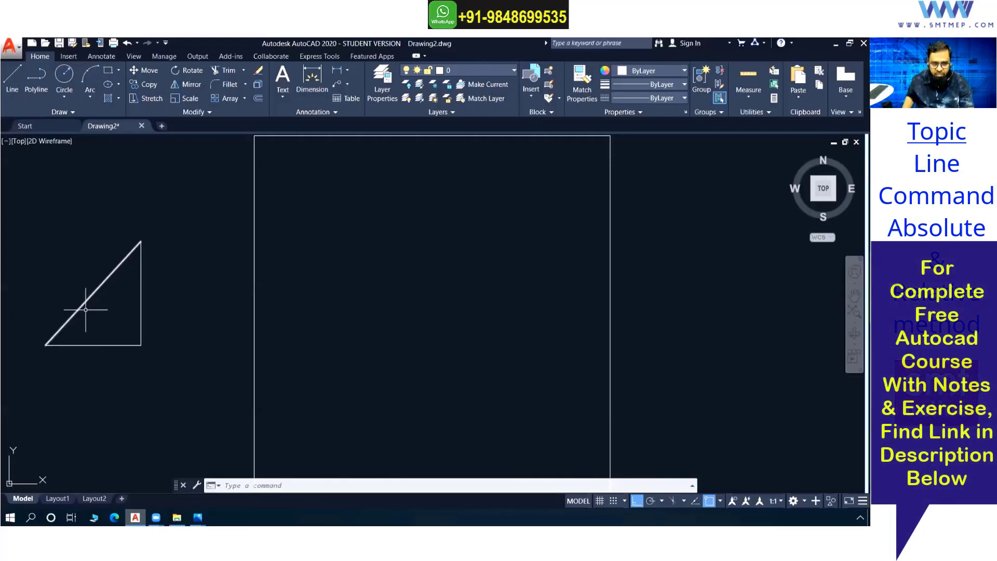
- Delete all three lines of the triangle beside the rectangle
click(89, 293)
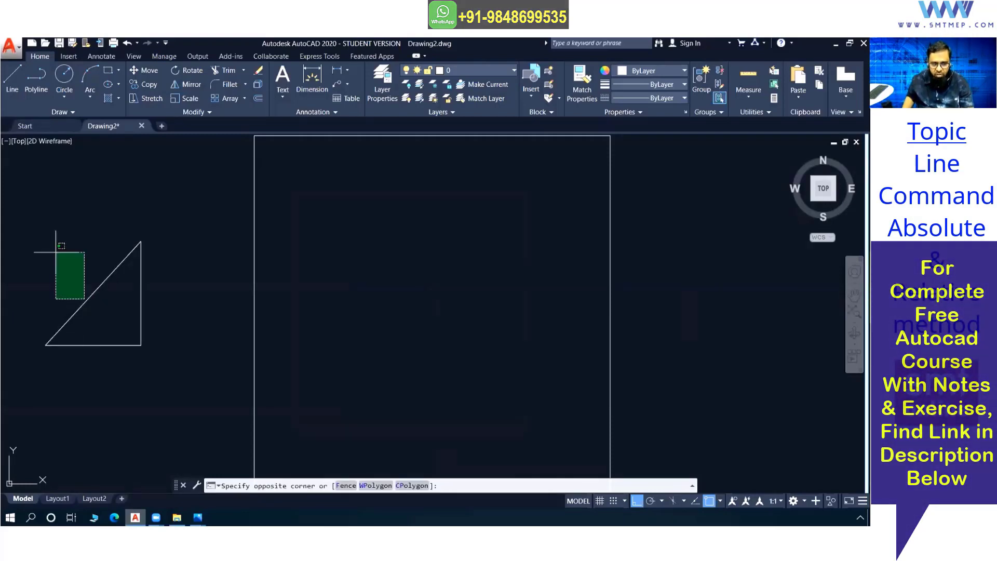
key(Escape)
click(30, 214)
click(202, 411)
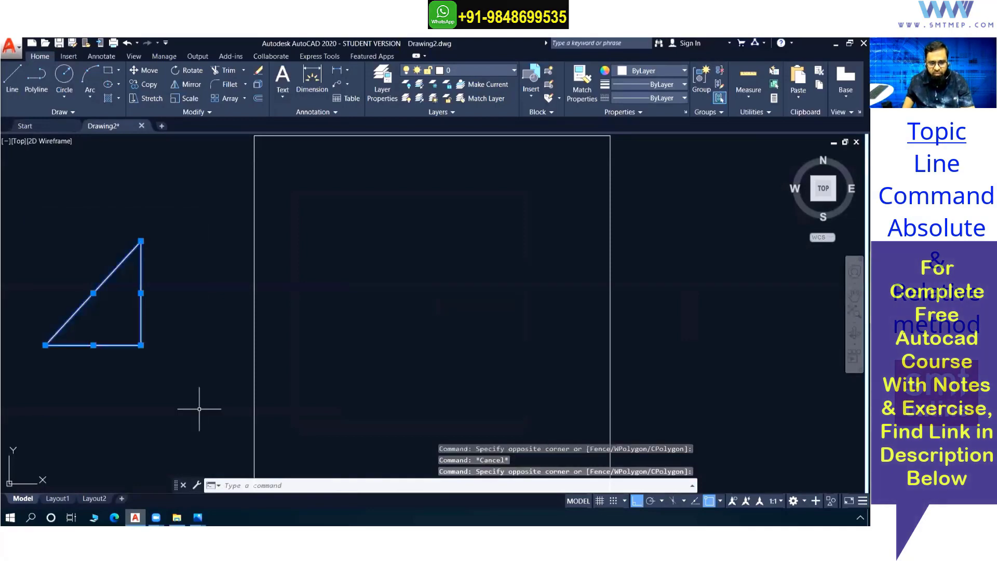
key(Delete)
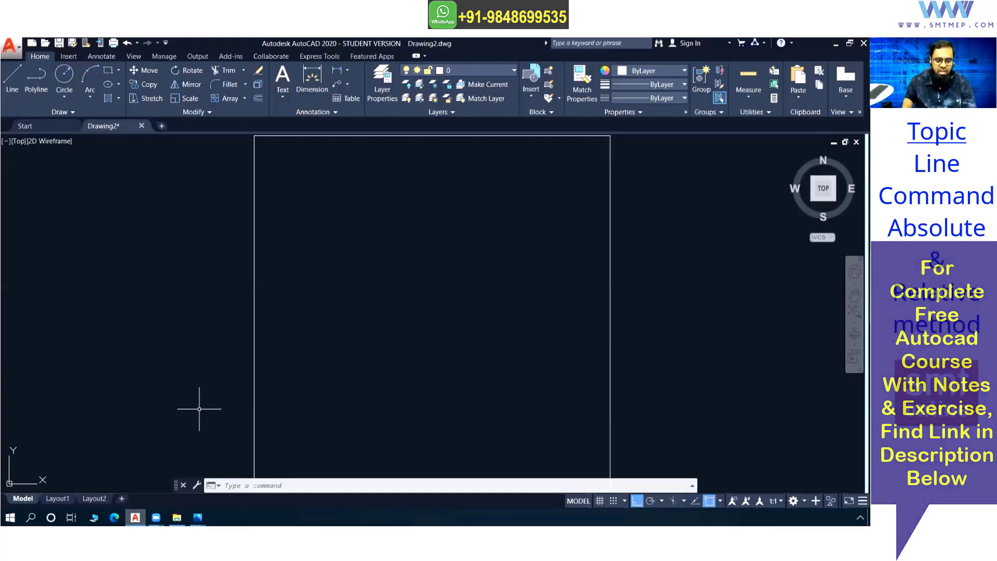
click(257, 488)
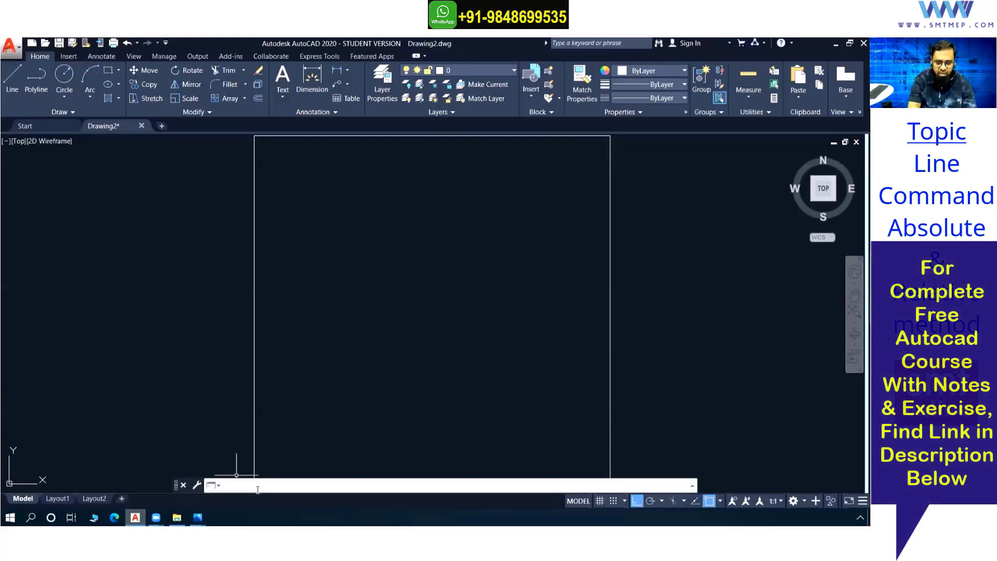
text(l)
key(Return)
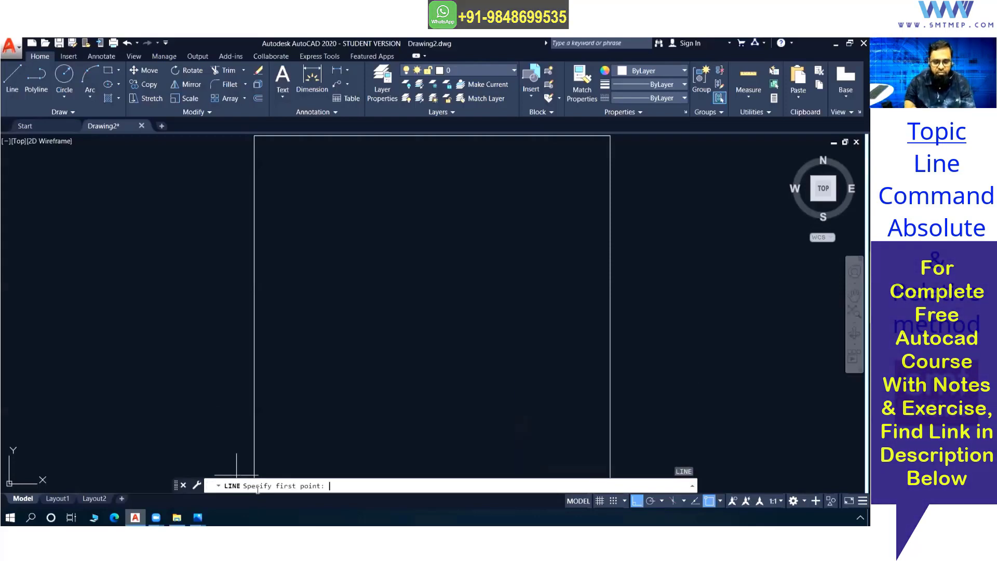
key(Escape)
key(Escape)
key(Escape)
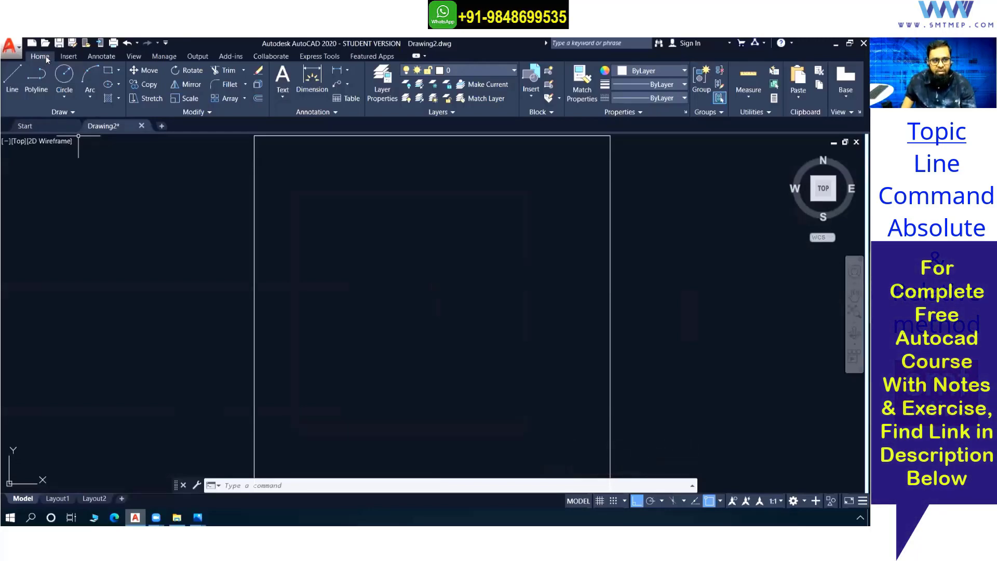
click(13, 83)
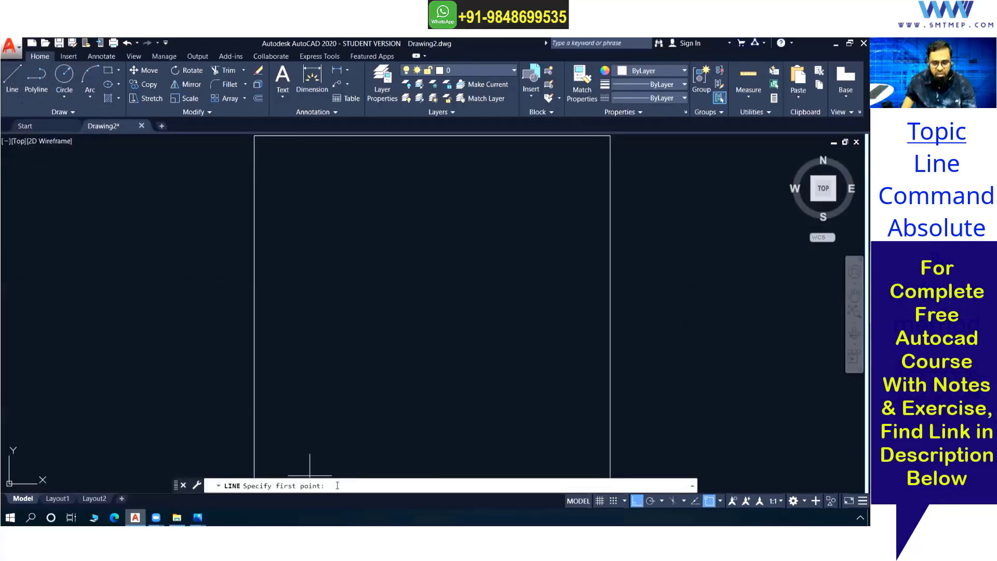
key(Escape)
key(Escape)
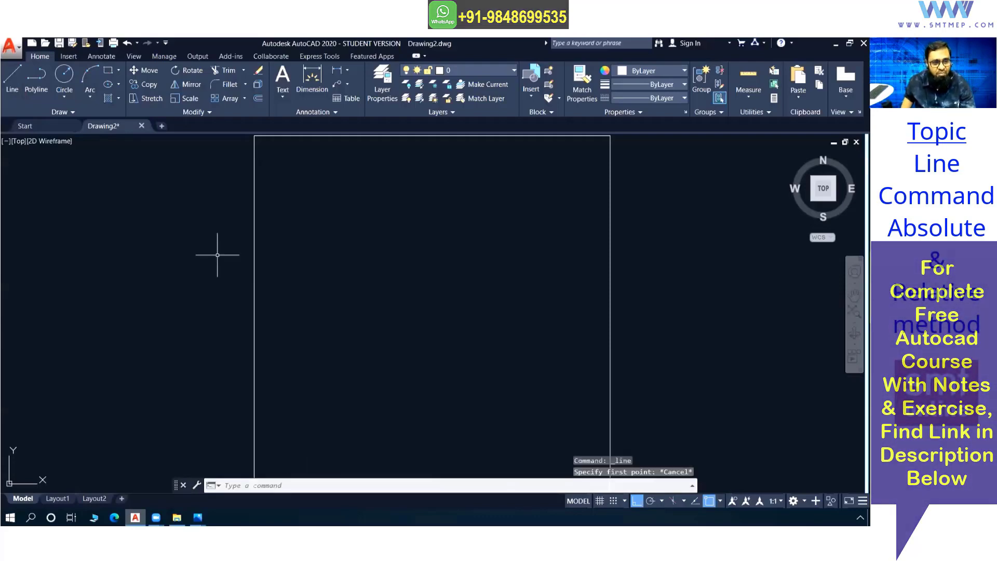
- Turn on the display of the classic menu bar and locate the Line command among its drawing commands
click(165, 43)
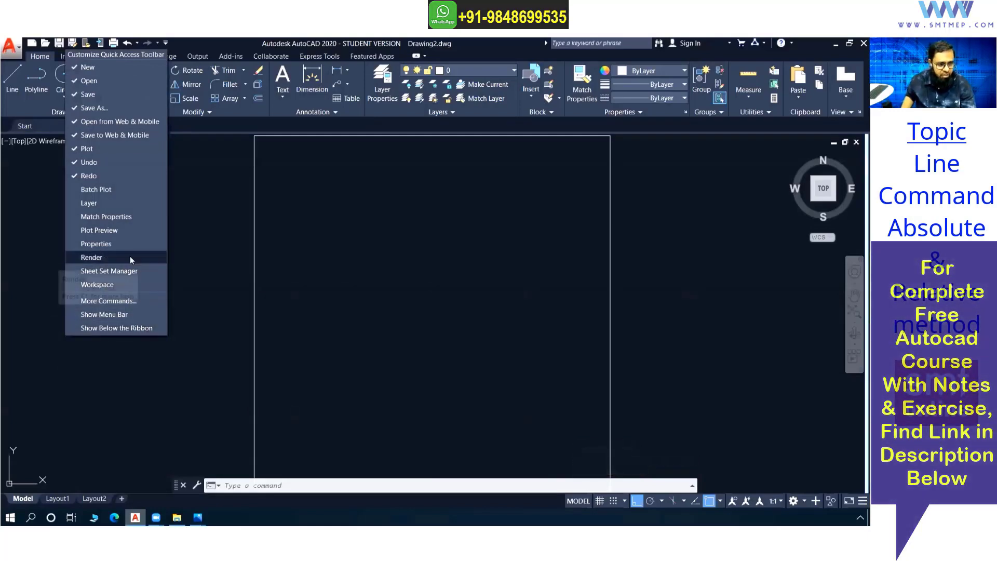
click(138, 314)
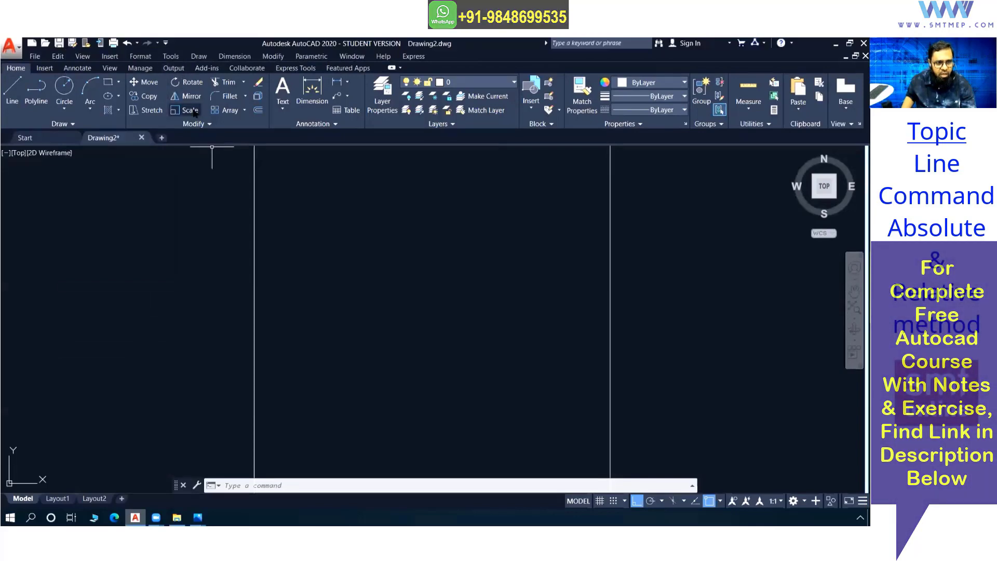
click(199, 57)
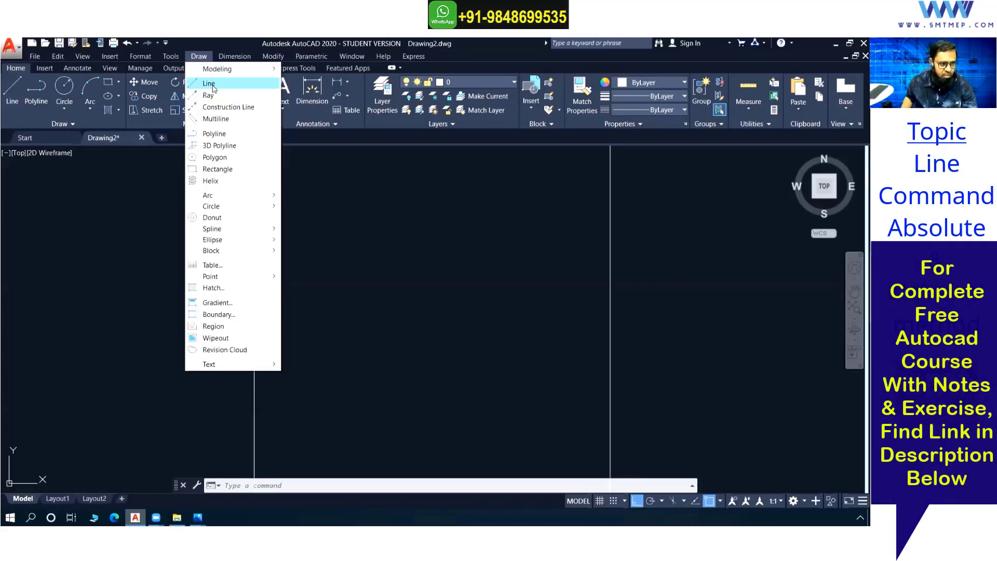
click(27, 116)
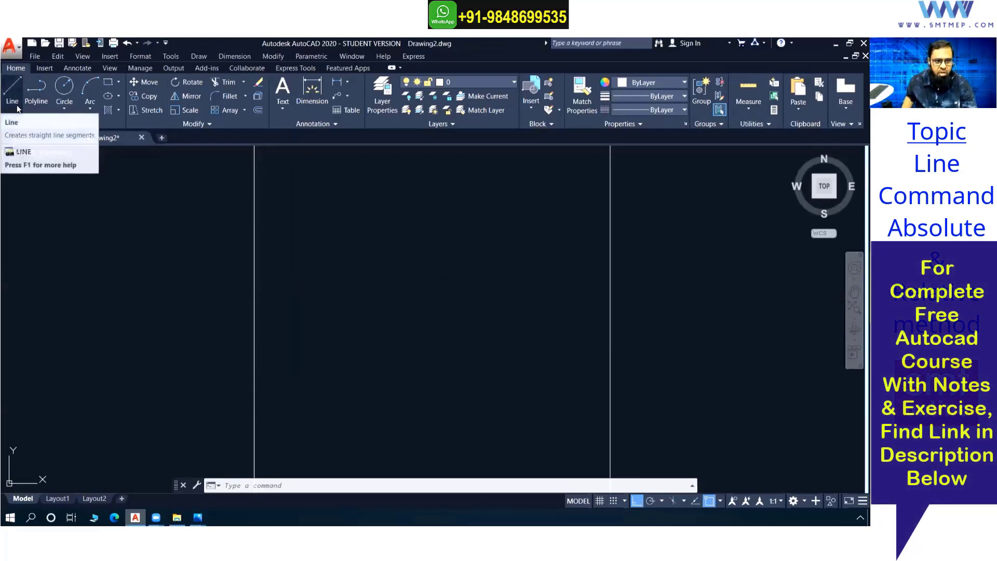
click(251, 489)
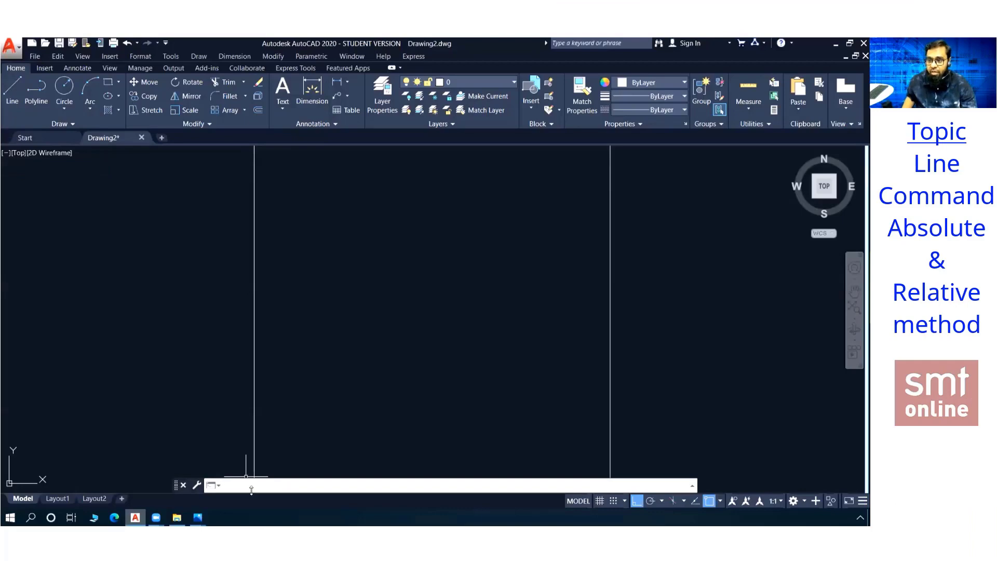
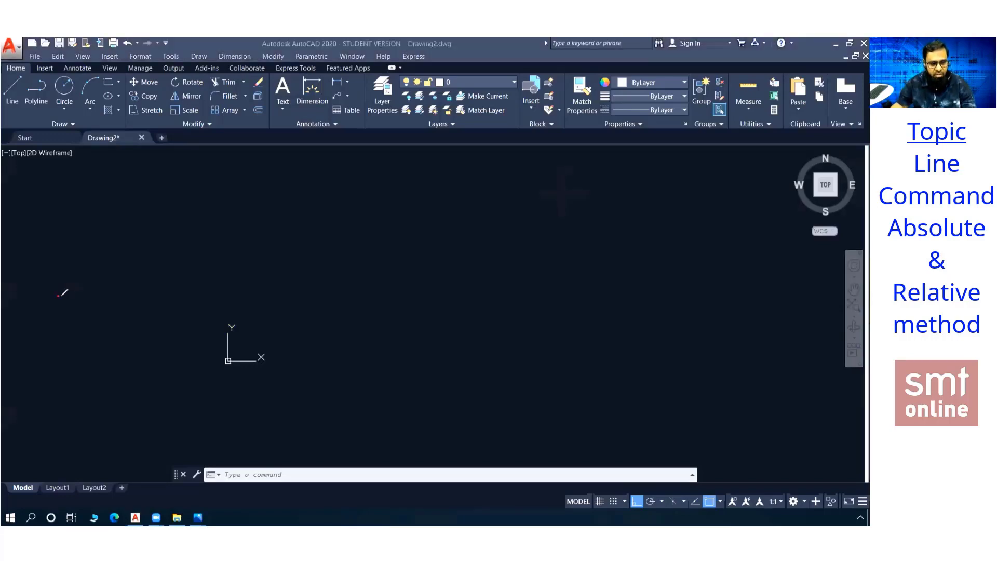
- Sketch a red freehand square annotation and label its lower and right-hand sides 10
drag(57, 294, 150, 293)
mouse_move(57, 294)
mouse_down()
mouse_move(62, 200)
mouse_move(150, 197)
mouse_move(150, 293)
mouse_up()
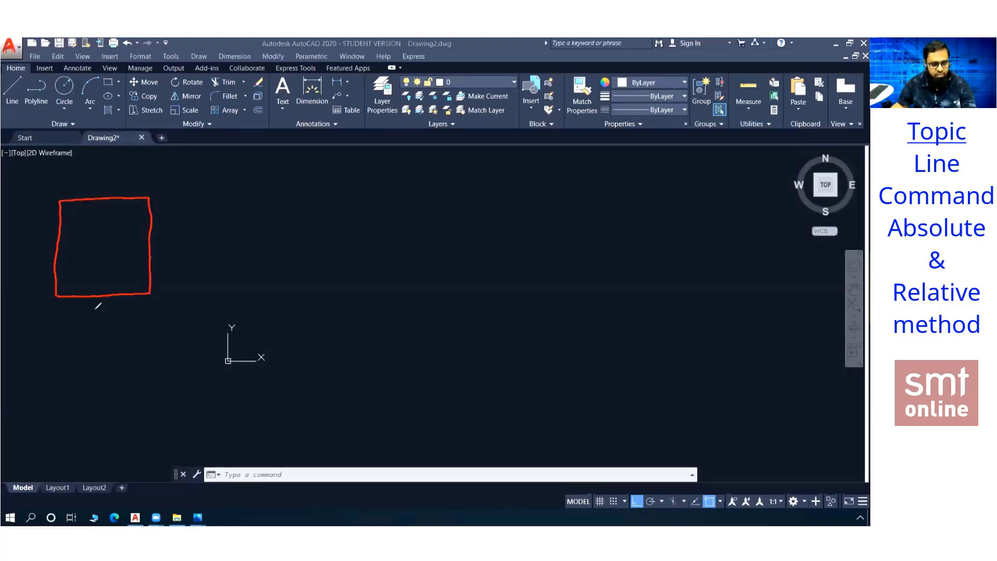
drag(95, 307, 104, 307)
drag(157, 240, 157, 247)
drag(162, 238, 162, 238)
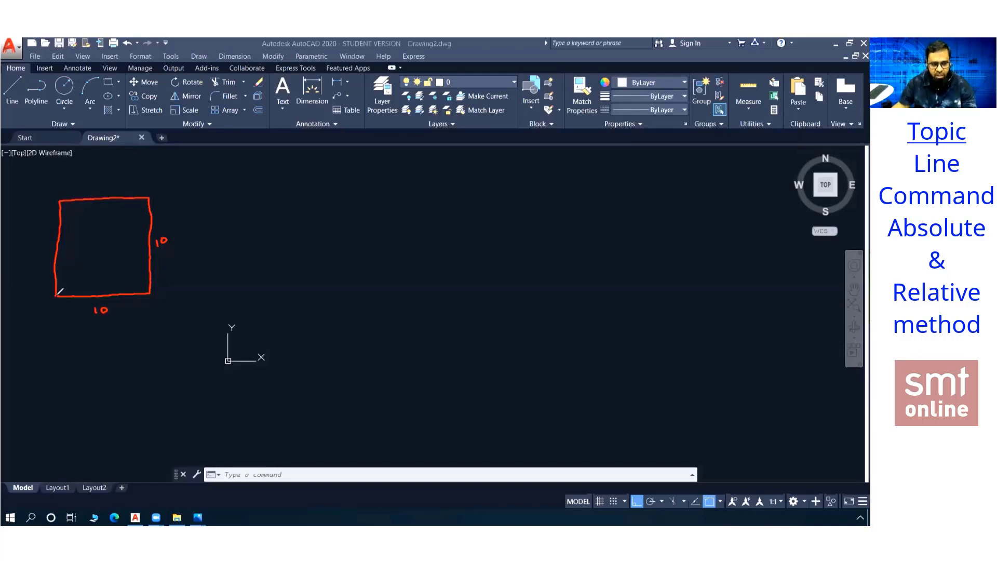
- Annotate the square's corners counterclockwise as 0,0, 10,0, 10,10 and 0,10, and write an underlined x,y note beside it
drag(52, 298, 59, 302)
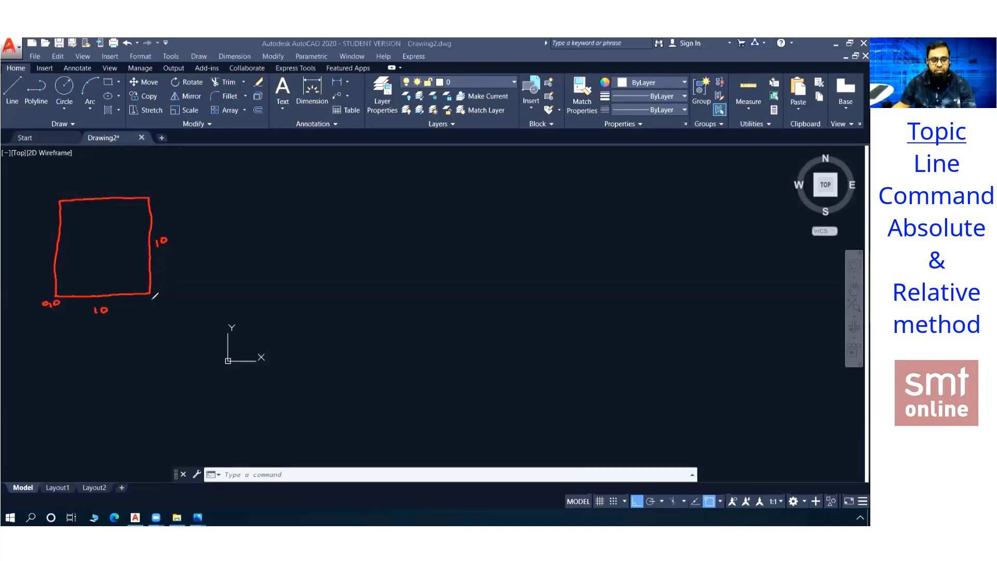
drag(145, 298, 166, 300)
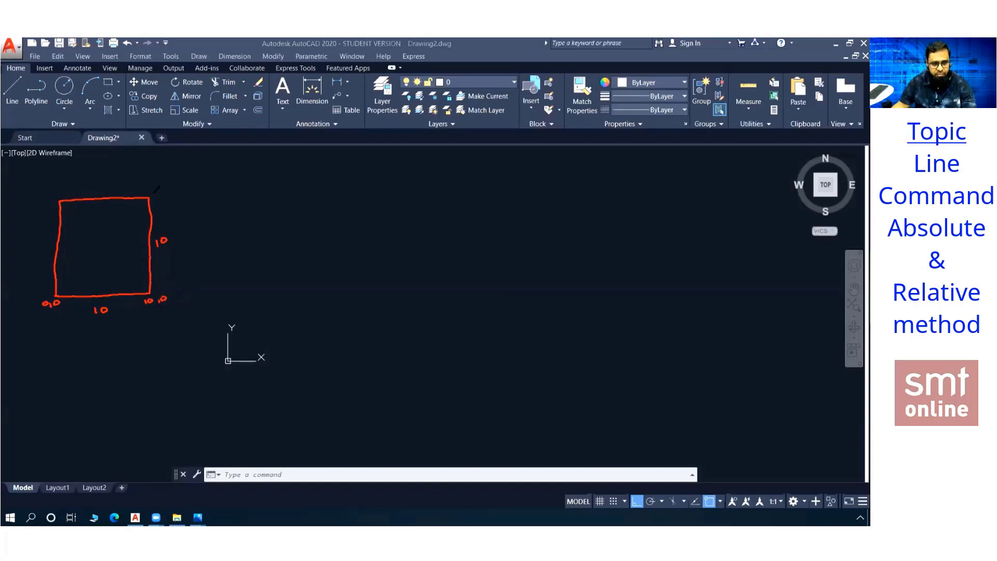
drag(153, 195, 179, 188)
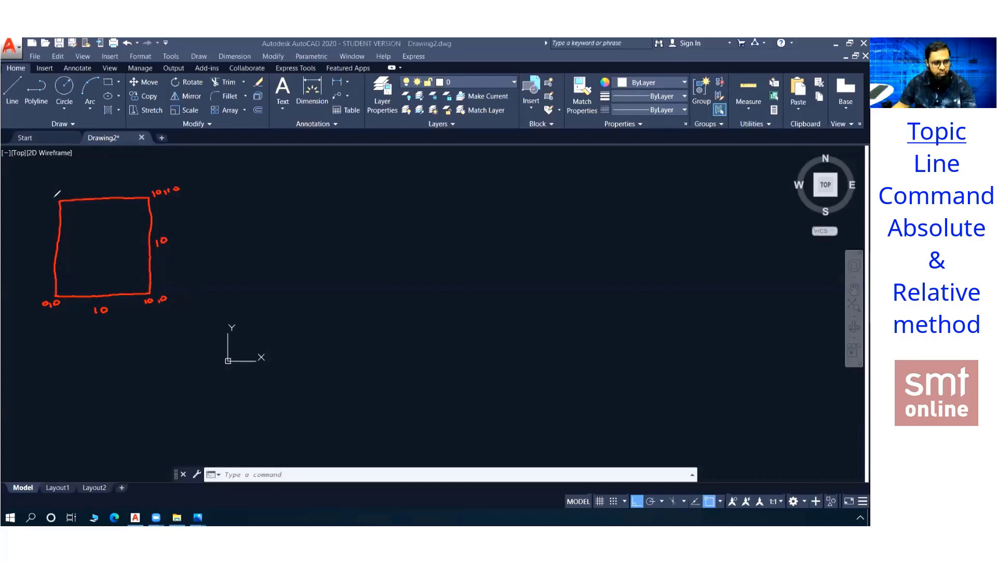
drag(52, 191, 64, 189)
drag(250, 176, 249, 182)
drag(258, 179, 266, 180)
drag(269, 175, 270, 184)
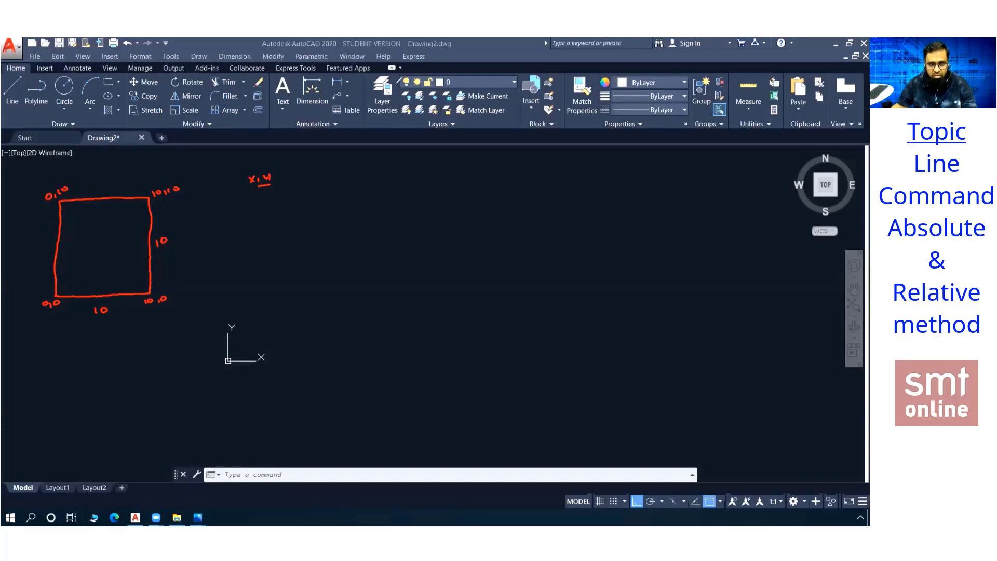
click(286, 338)
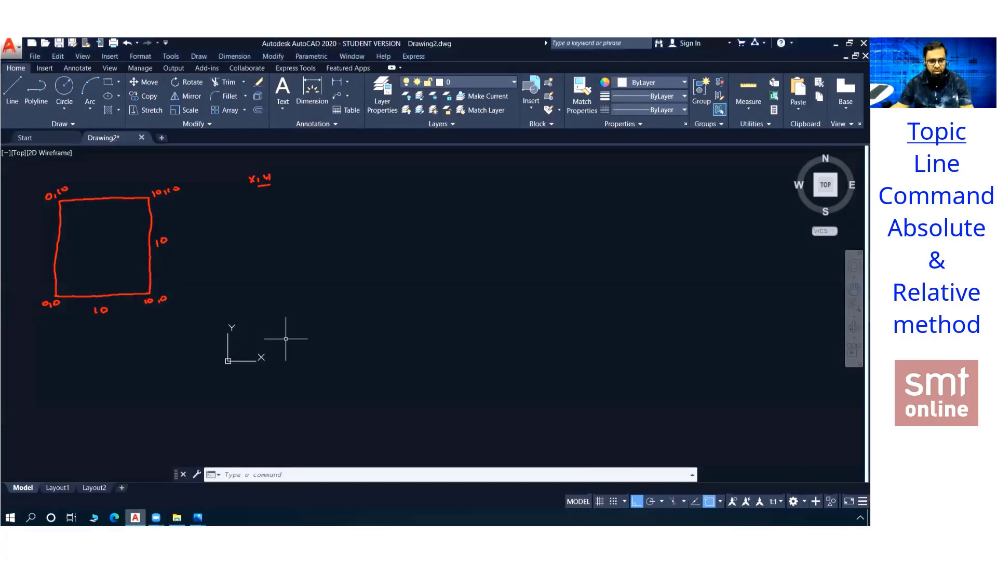
key(Escape)
key(Escape)
text(l)
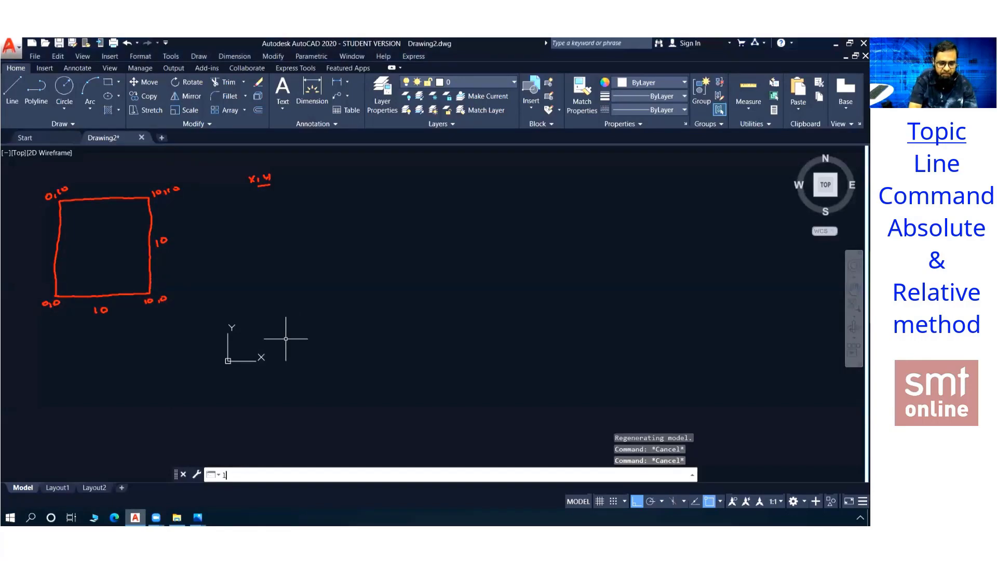
key(Return)
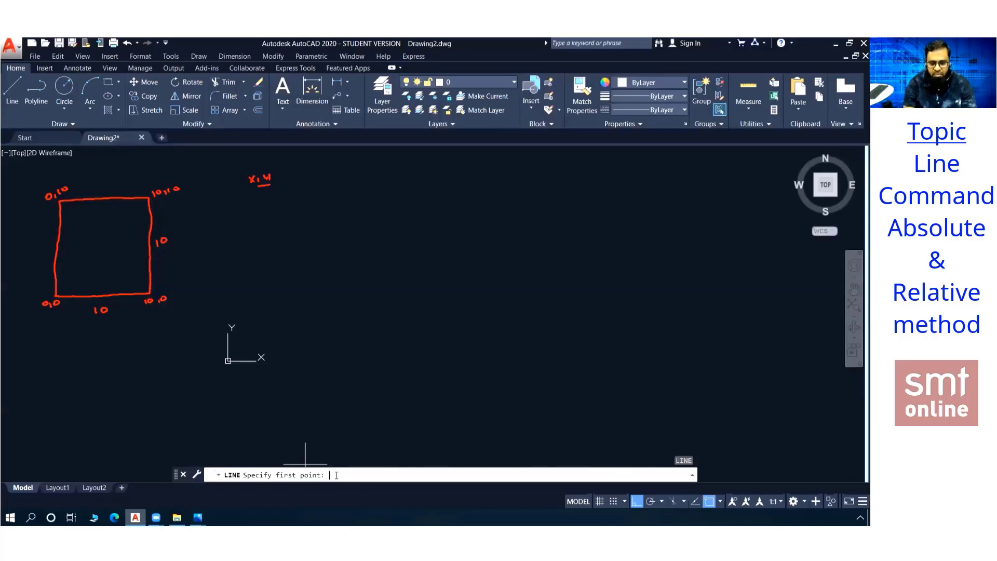
text(0,0)
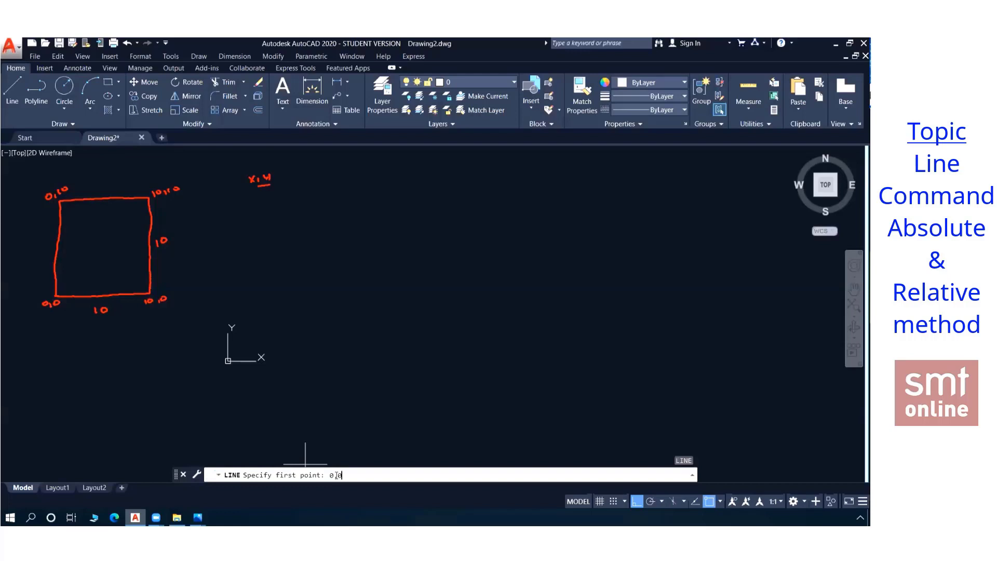
key(Escape)
- Start a line at 0,0 and draw the square's lower and right-hand sides through absolute points 10,0 and 10,10
text(l)
key(Return)
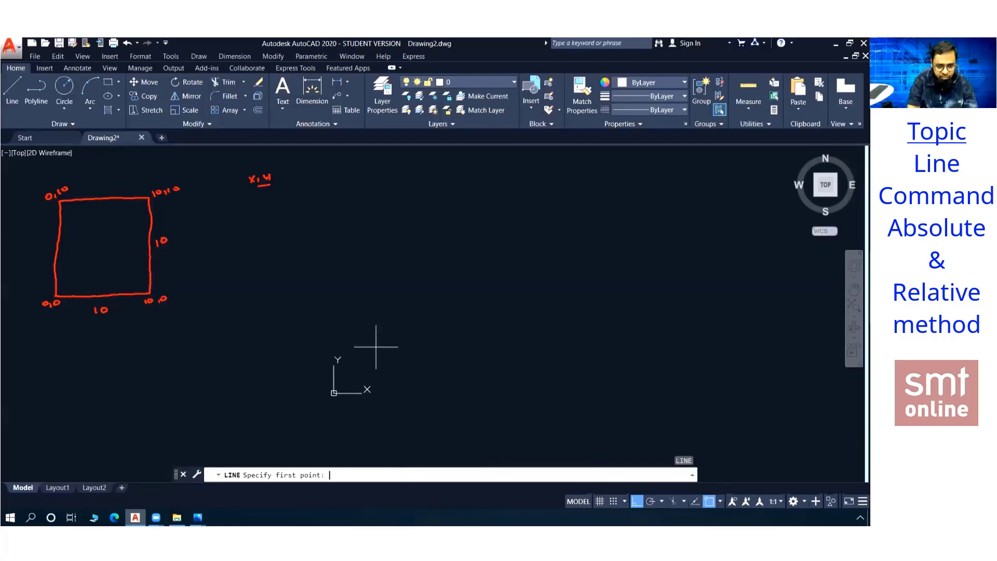
text(0,0)
key(Return)
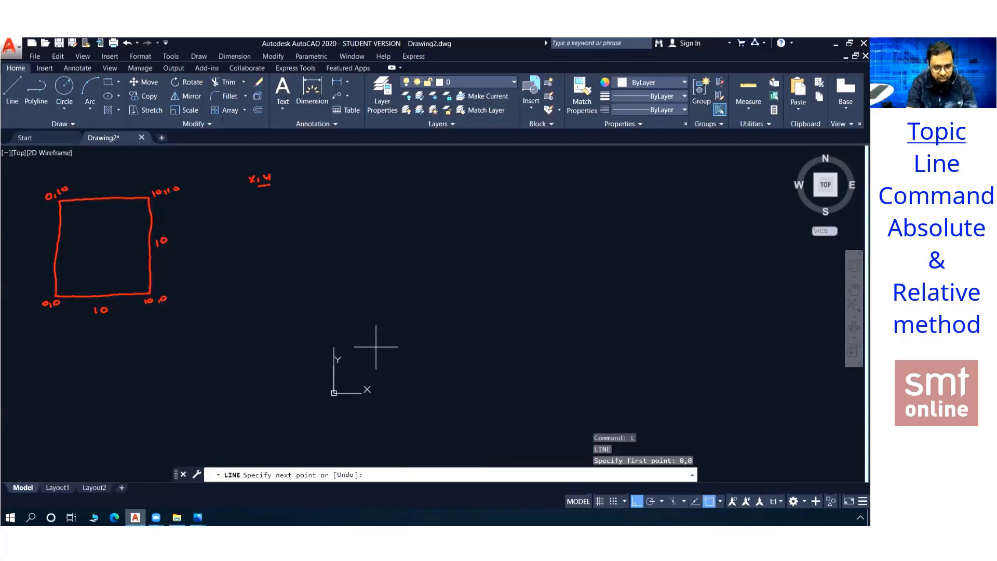
text(10,0)
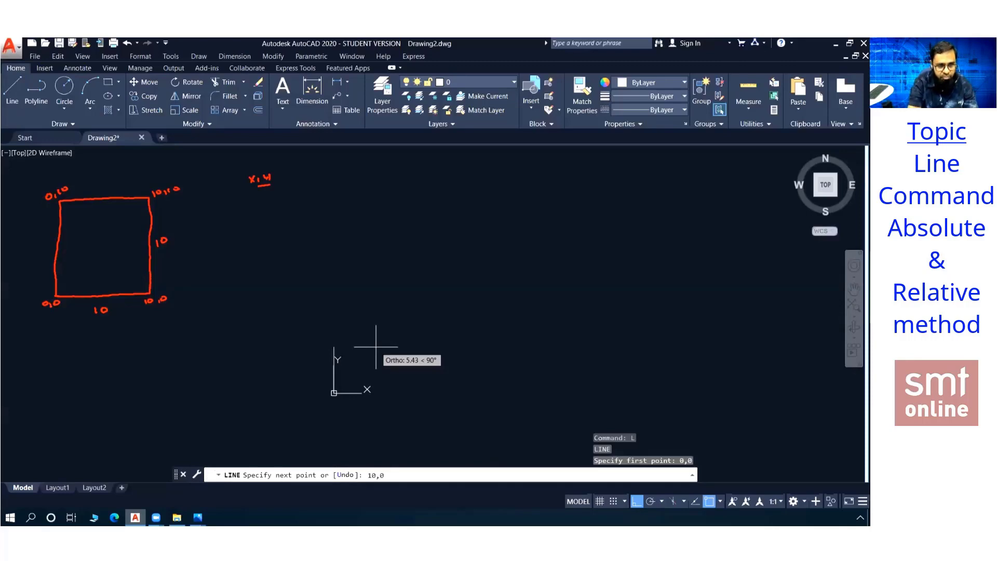
key(Return)
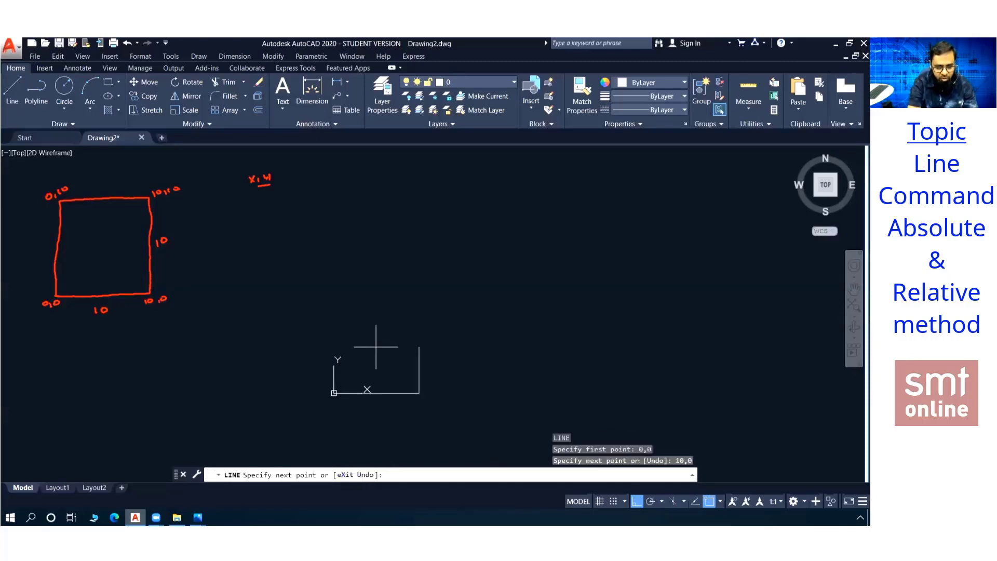
text(10,10)
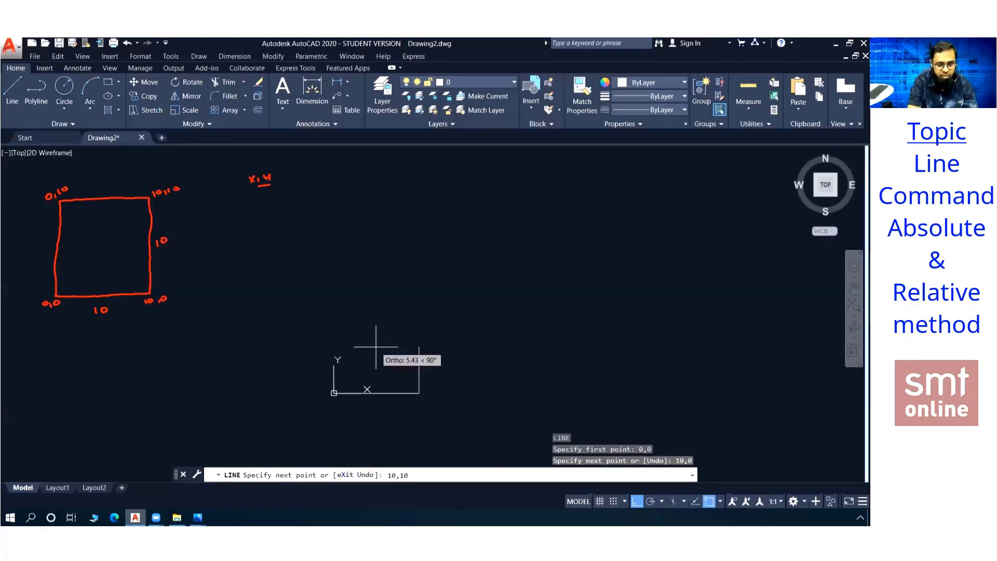
key(Return)
- Continue the line to 0,10 and close it back to the start to complete the square
text(0,)
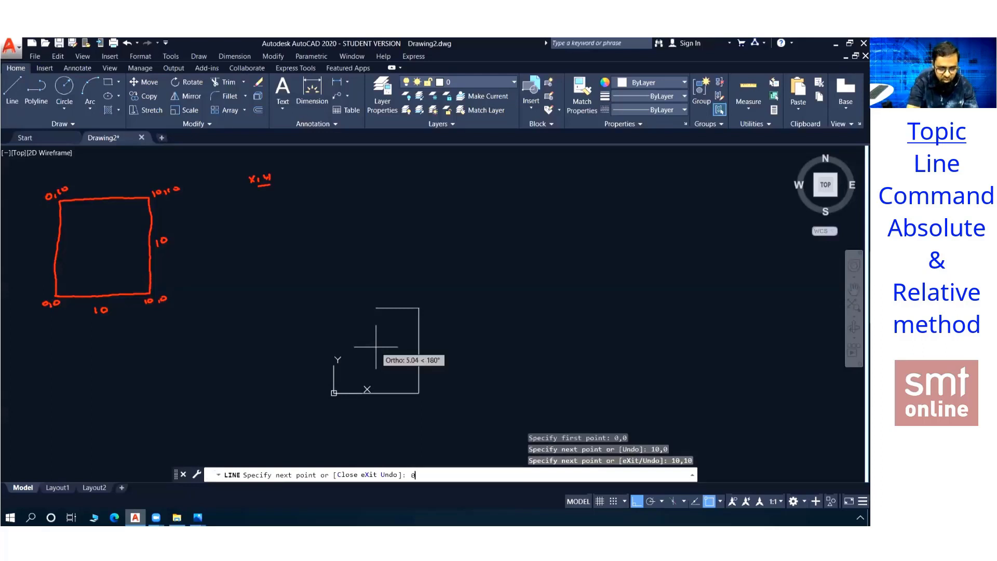
text(10)
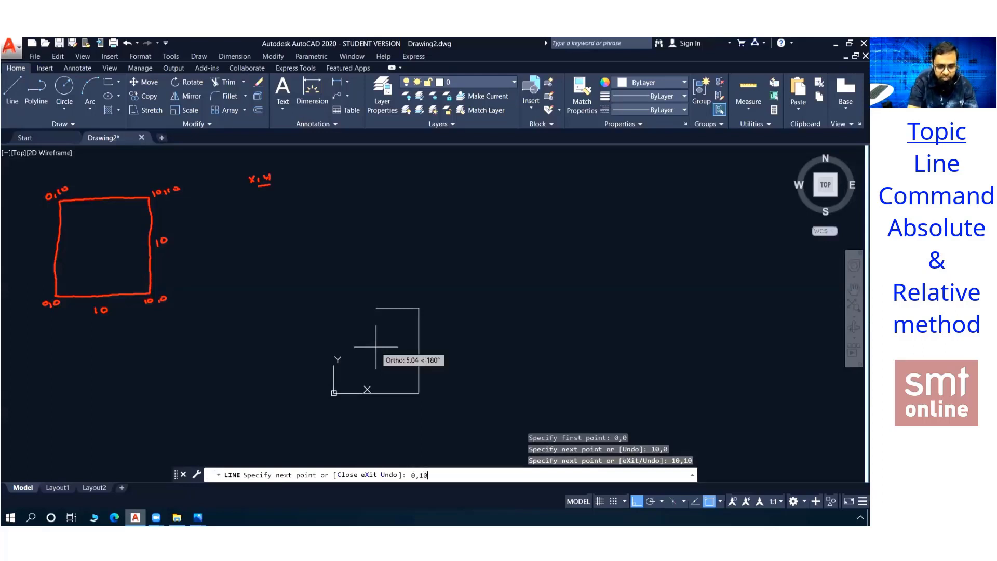
key(Return)
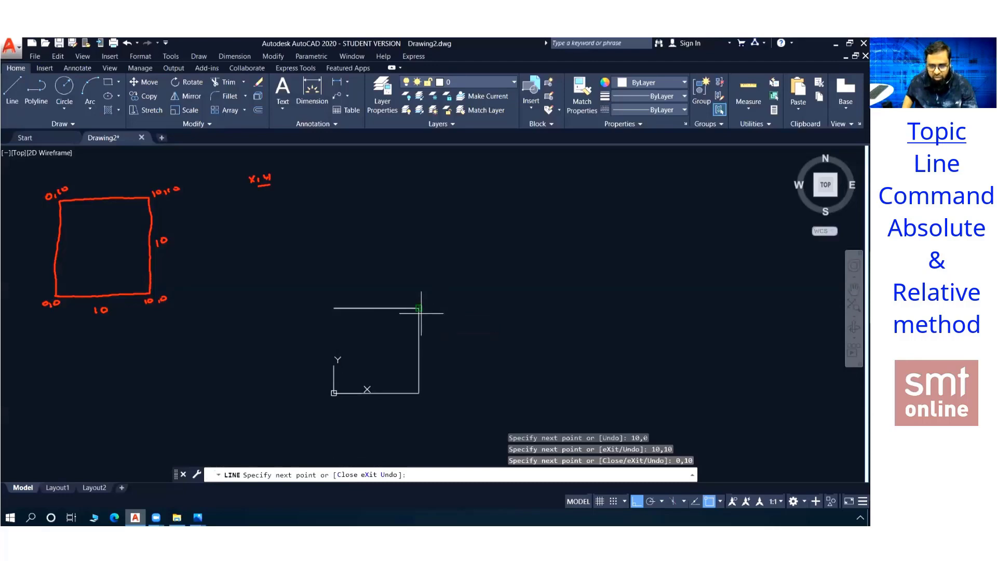
click(334, 393)
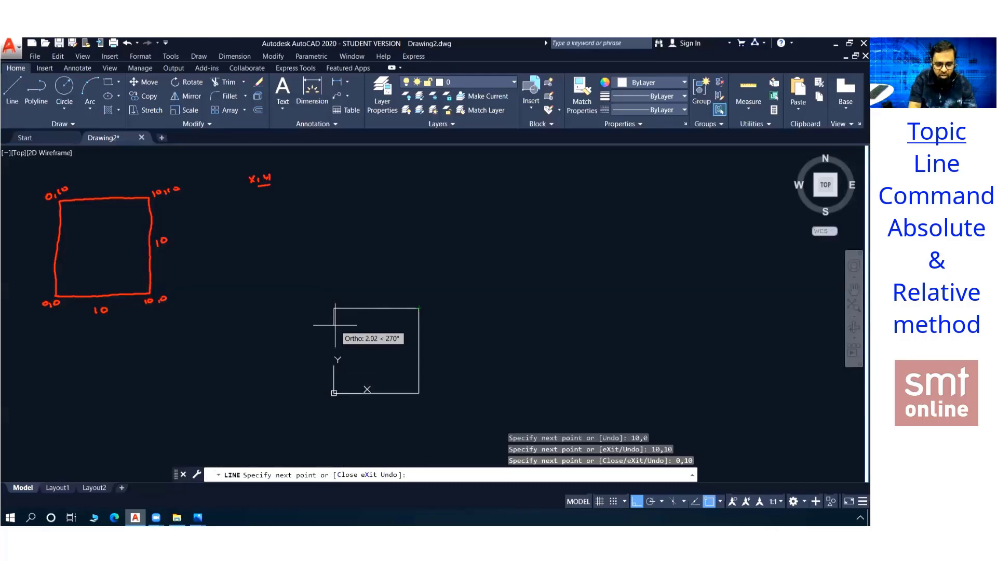
text(c)
key(Return)
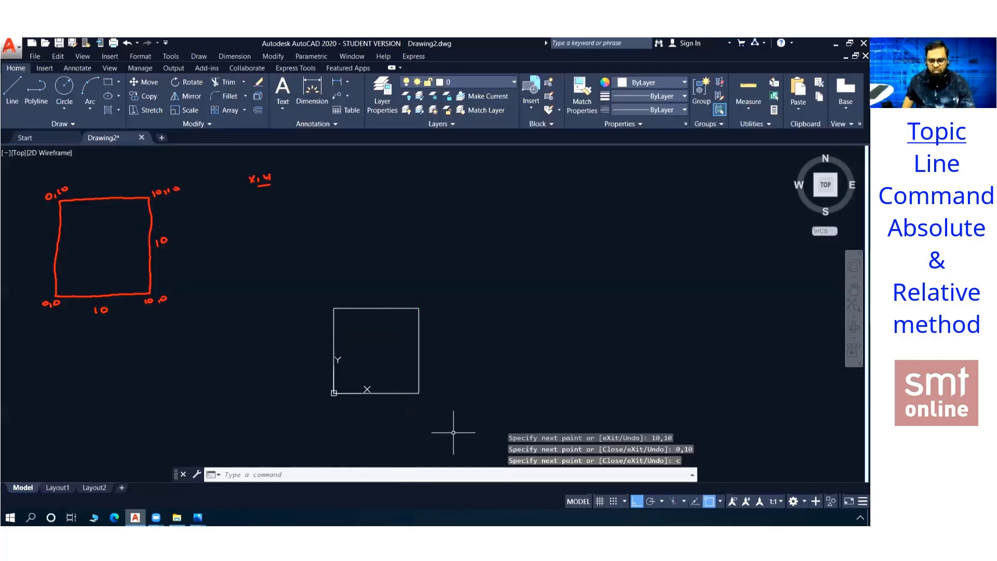
scroll(389, 390, up, 4)
mouse_move(394, 351)
middle_down()
mouse_move(461, 378)
mouse_move(465, 369)
middle_up()
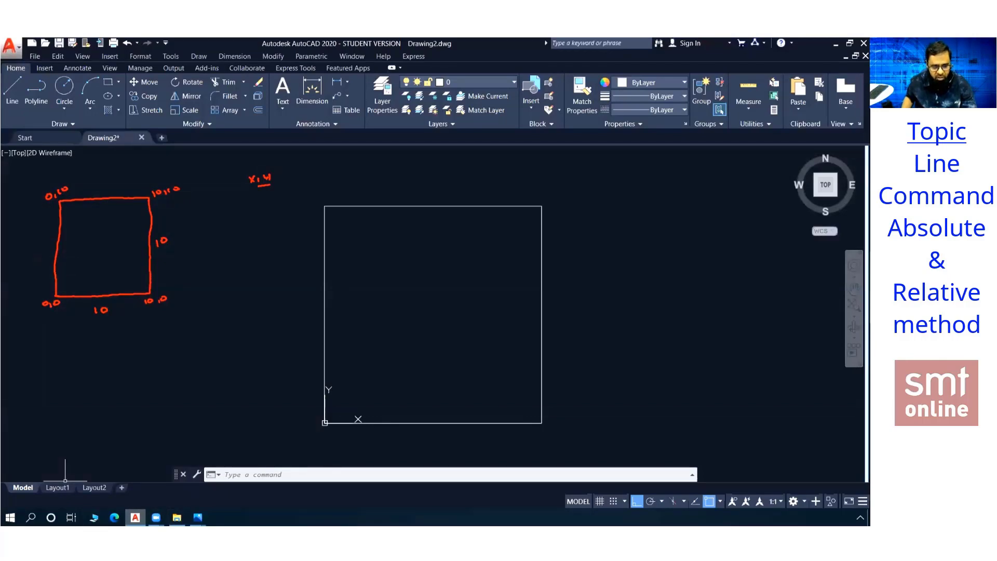
- Look through the MY EXERCISES folder in File Explorer and return to the AutoCAD drawing
click(176, 517)
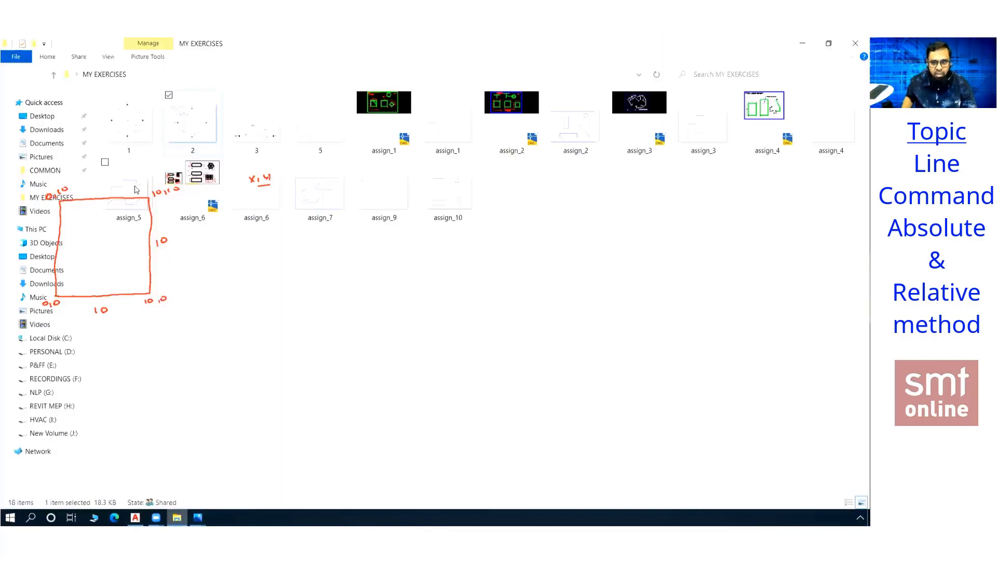
click(689, 133)
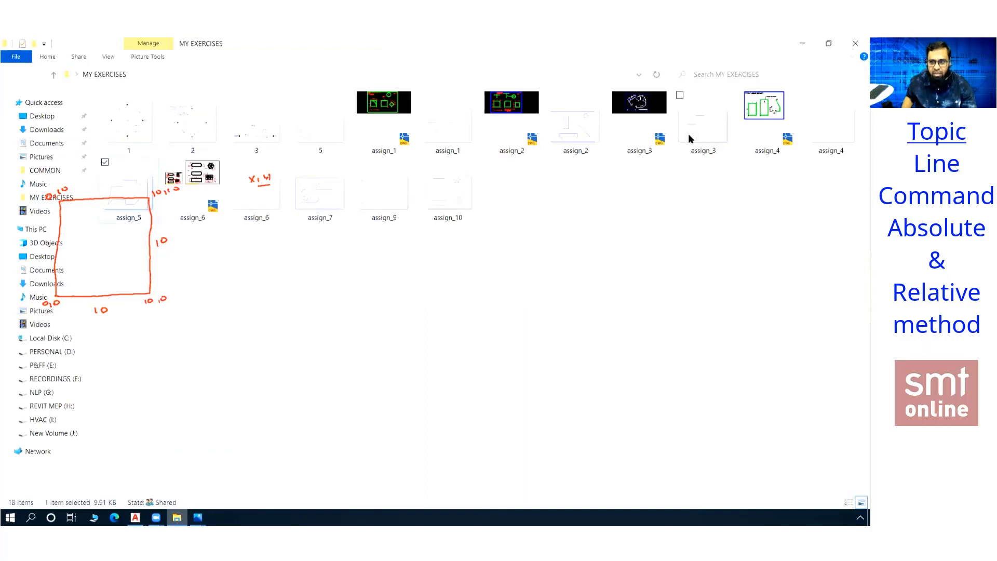
click(804, 46)
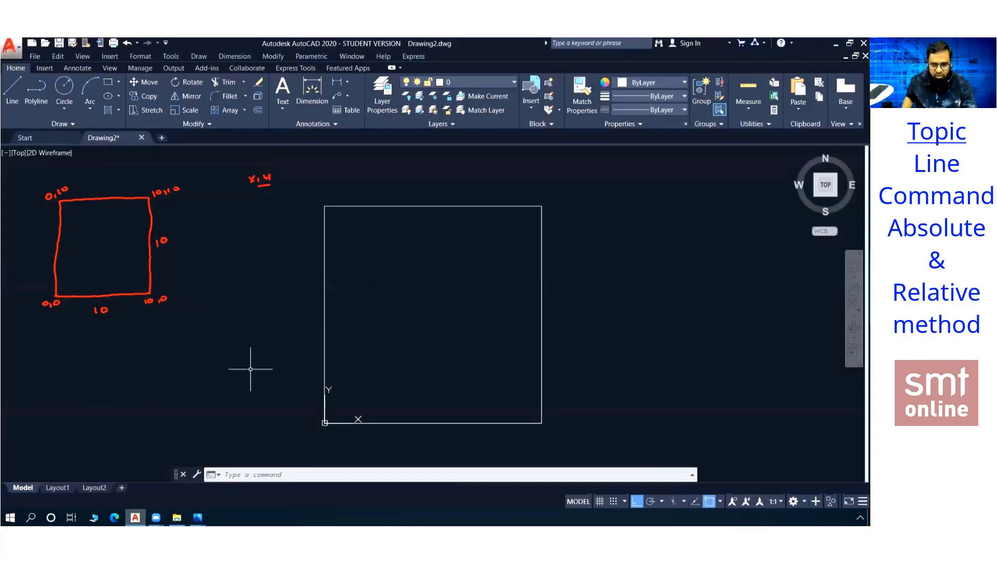
- Delete all four lines of the drawn square
click(325, 349)
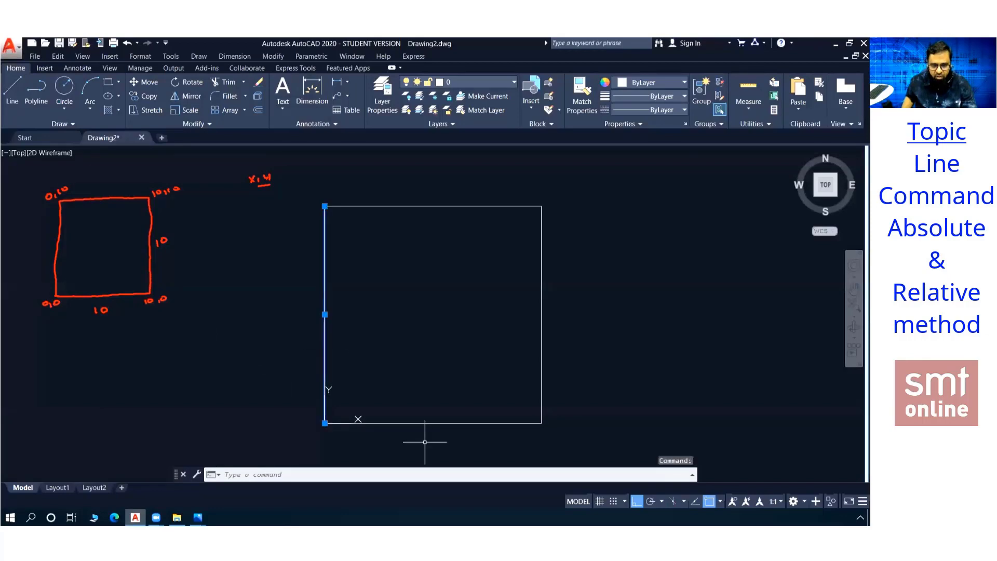
click(578, 440)
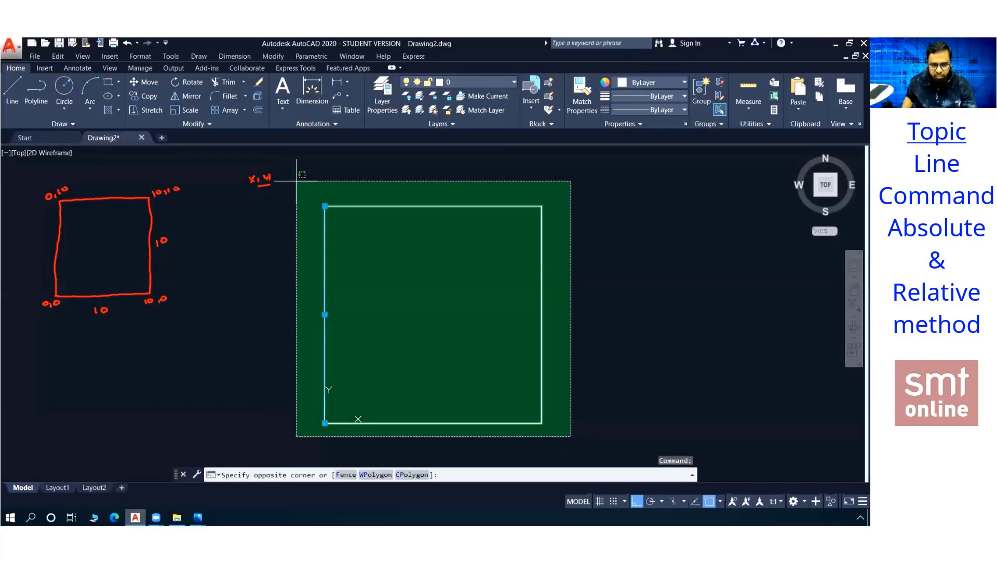
click(275, 160)
key(Delete)
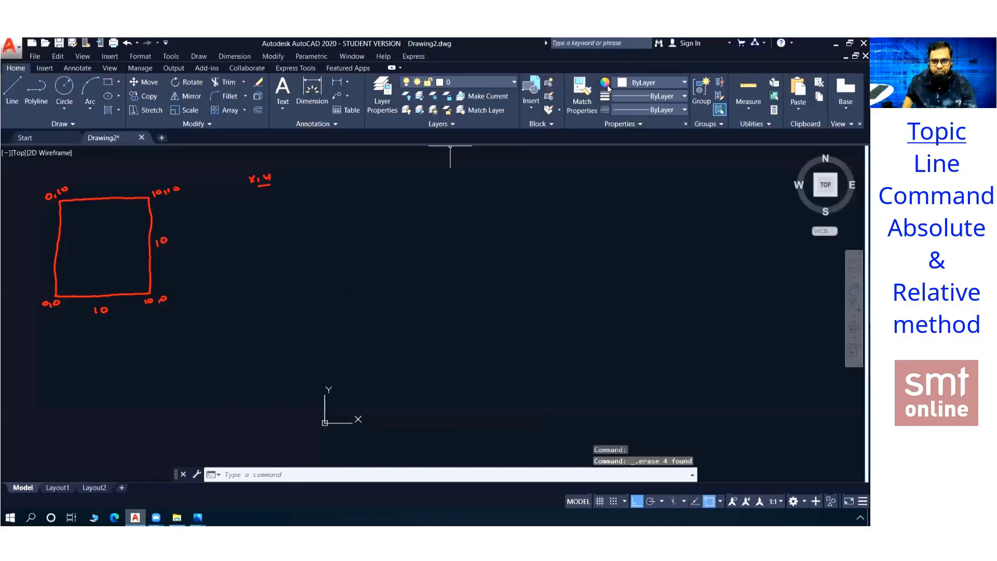
- Erase the red coordinate annotations at all four corners of the sketched square
drag(62, 303, 46, 302)
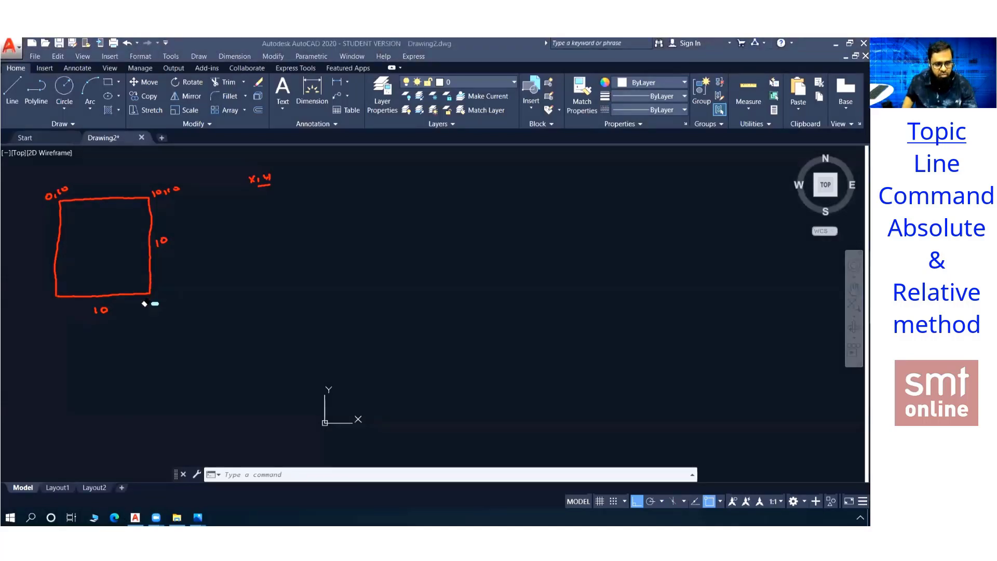
drag(147, 300, 169, 299)
drag(168, 184, 157, 189)
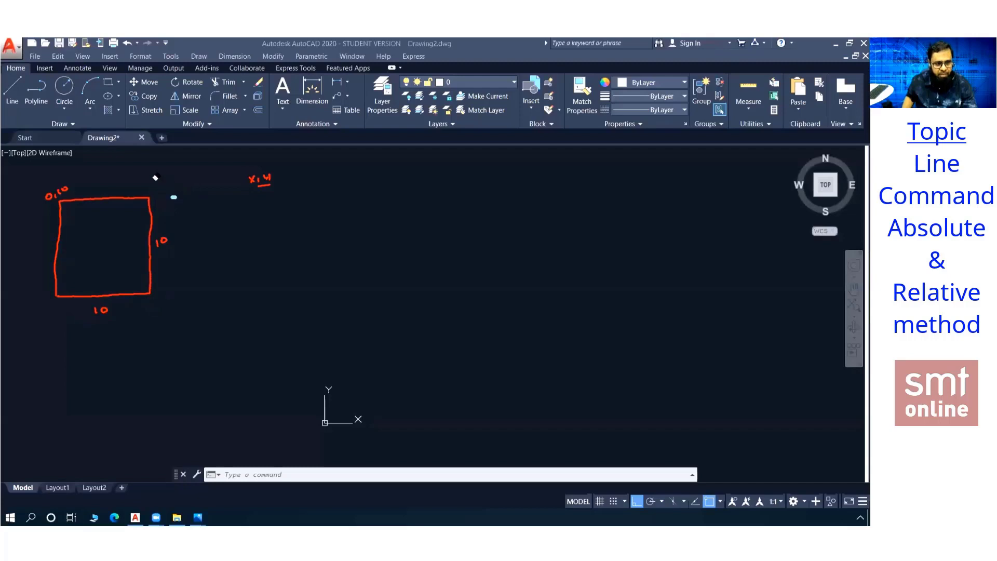
drag(69, 194, 52, 192)
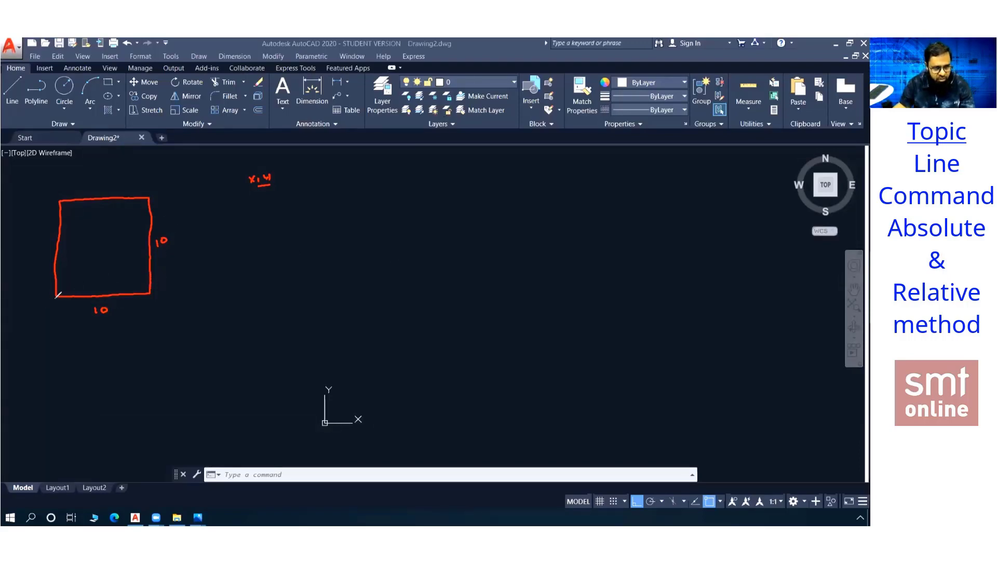
- Annotate the sketched square's corners counterclockwise from the lower left as 10,10, 20,10, 20,20 and 10,20
drag(39, 306, 51, 309)
drag(54, 305, 59, 304)
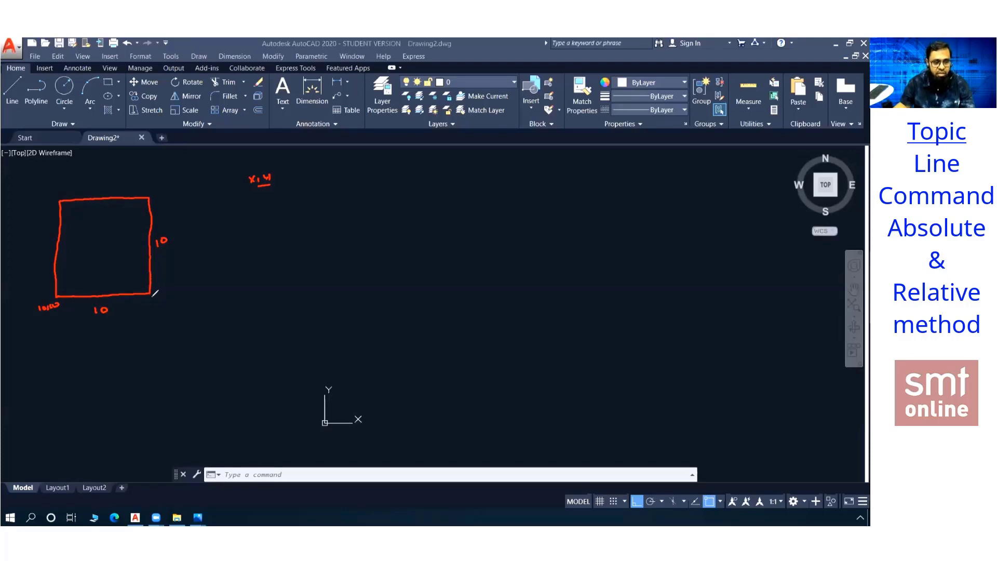
drag(148, 302, 179, 298)
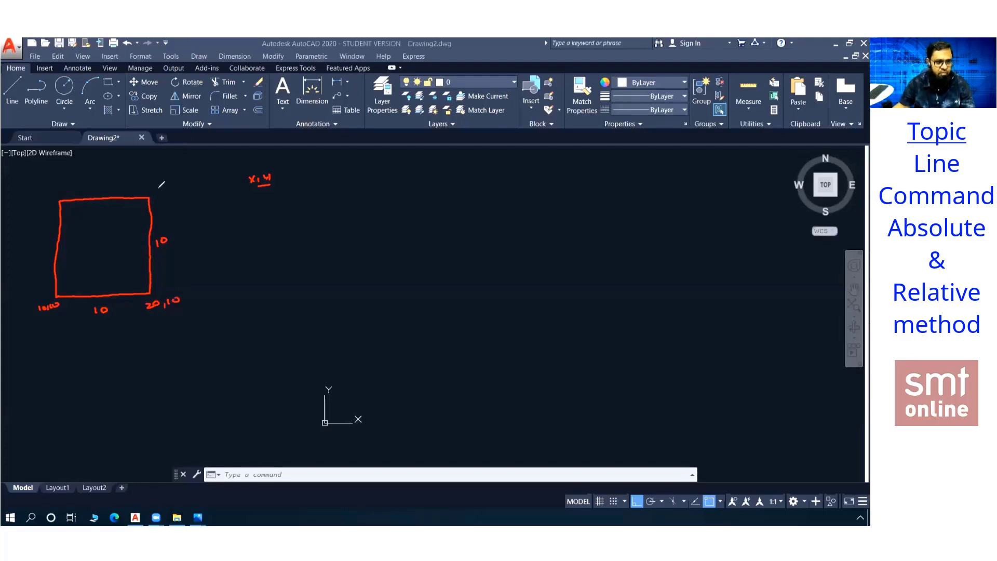
drag(150, 190, 183, 185)
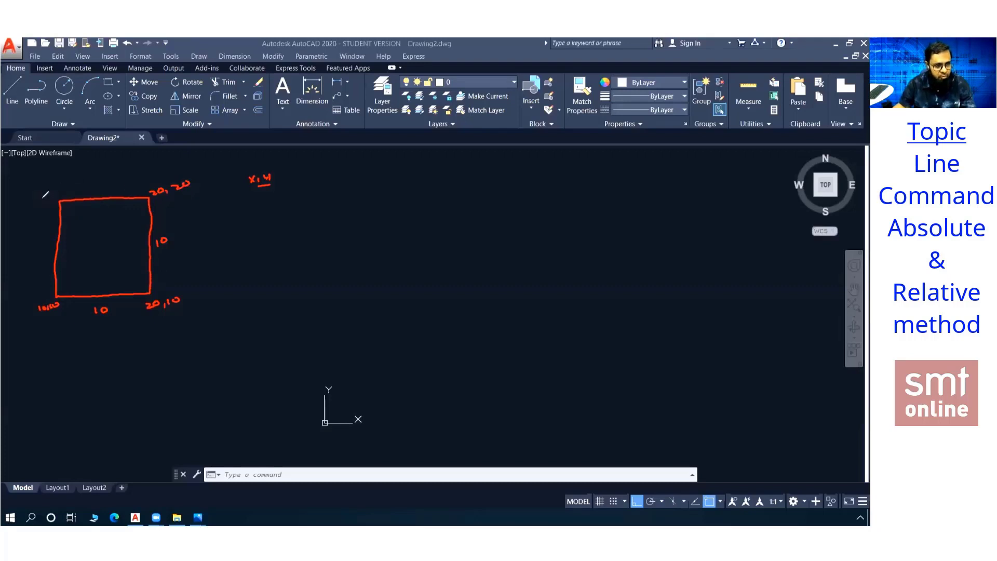
drag(44, 194, 43, 202)
drag(47, 193, 55, 203)
drag(58, 191, 72, 187)
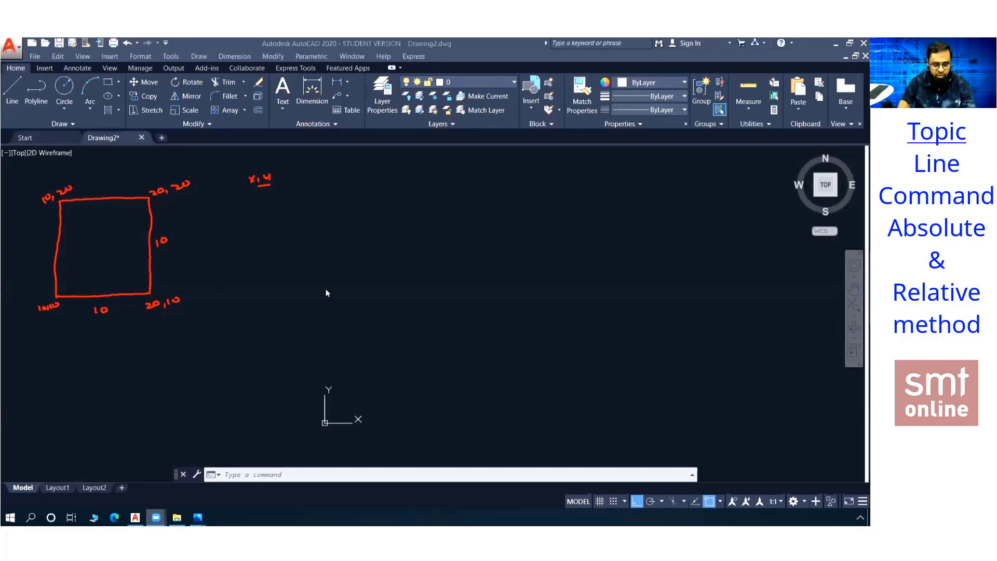
- Start a line at 10,10 and draw the new square's first two sides through absolute points 20,10 and 20,20
click(354, 471)
text(l)
key(Return)
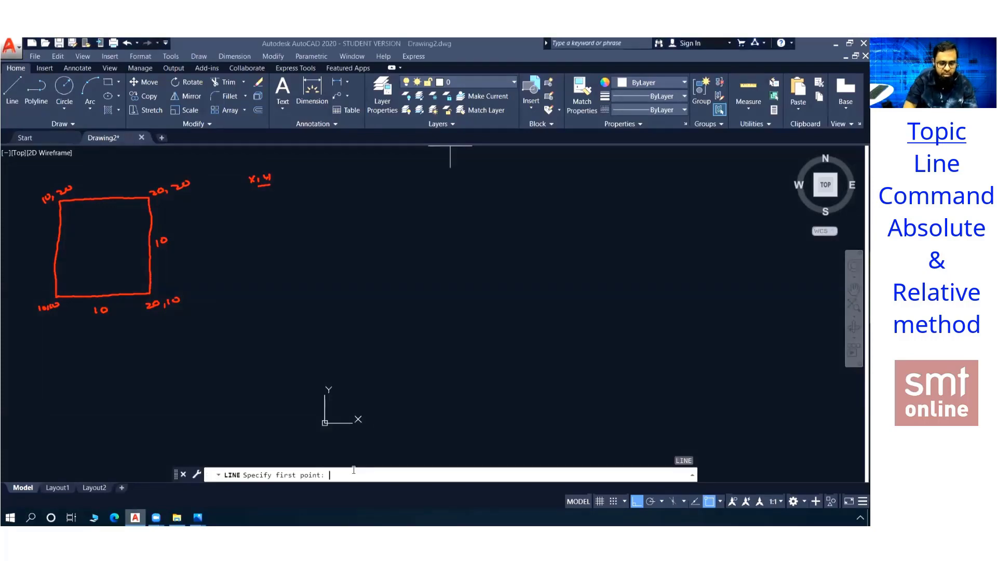
text(10,10)
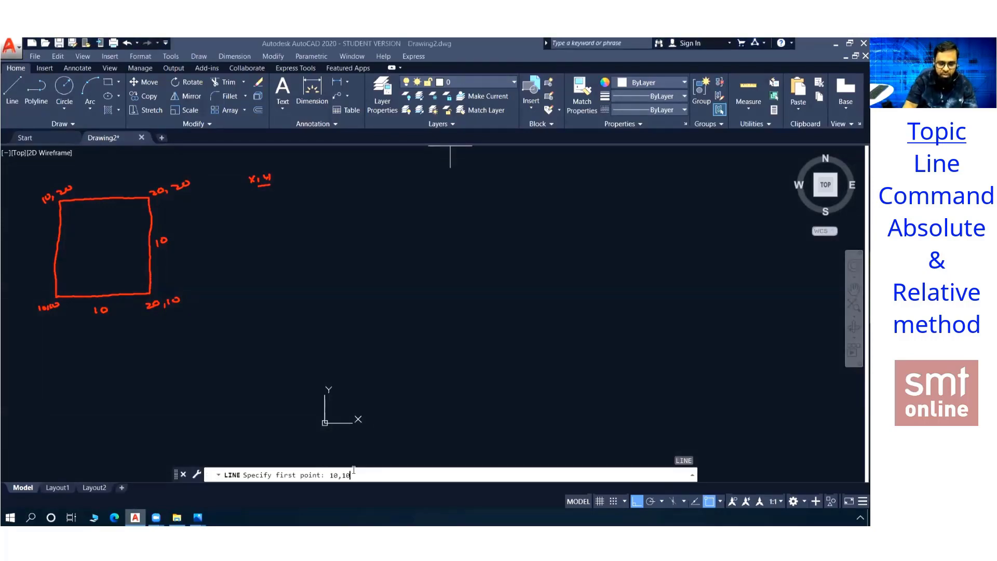
key(Return)
text(2)
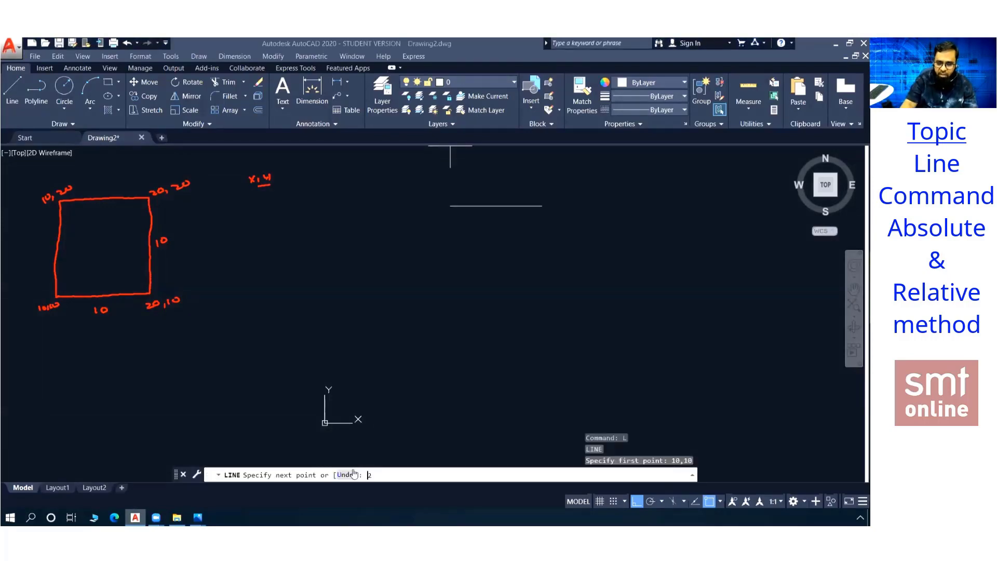
text(0,10)
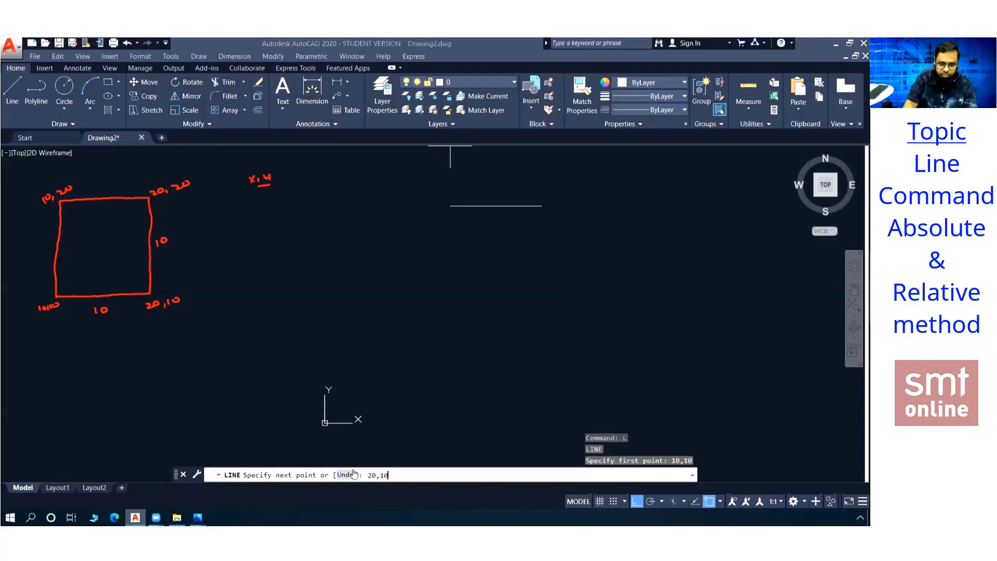
key(Return)
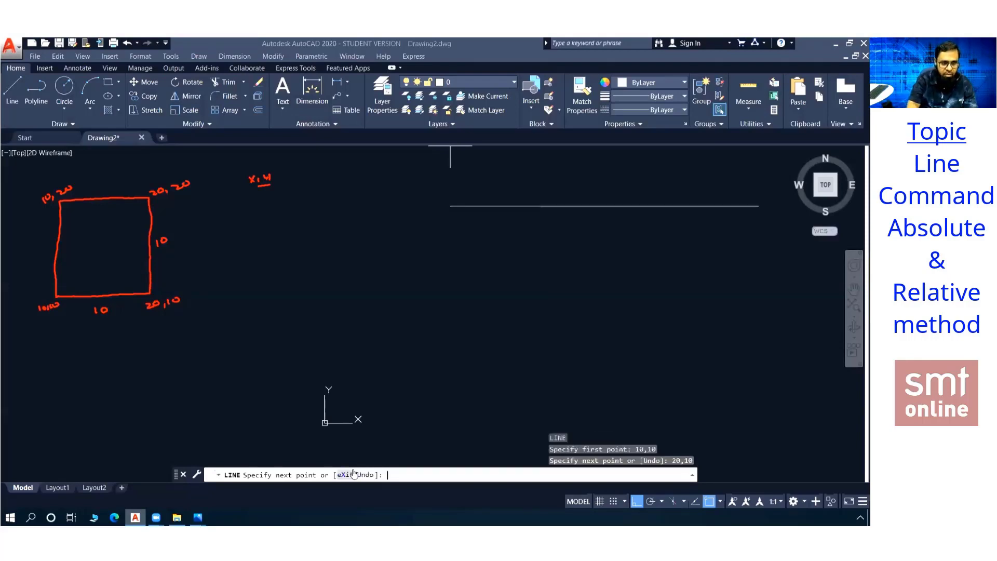
text(20,20)
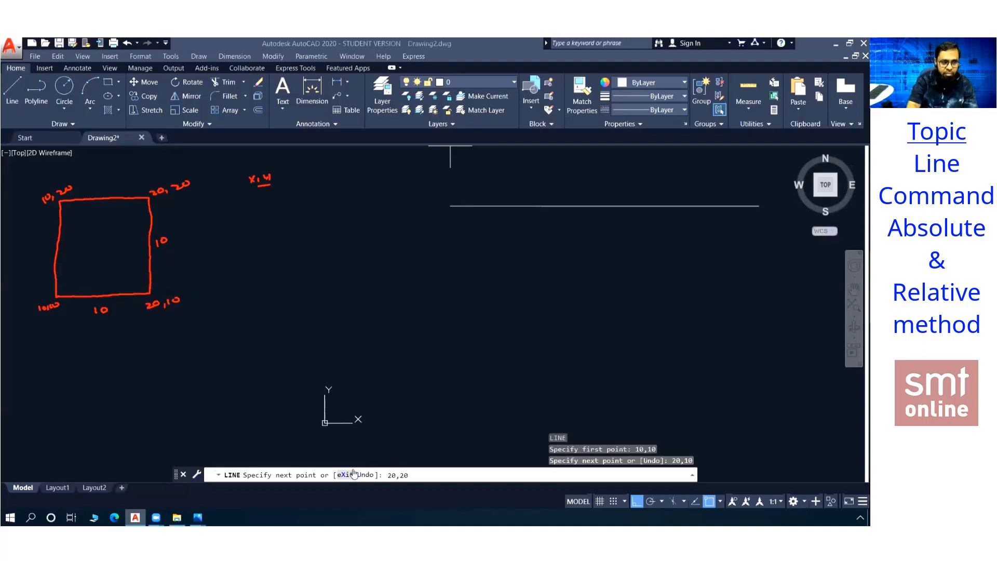
key(Return)
- Continue the line to 10,20 and close the shape back to its start point at 10,10
text(1)
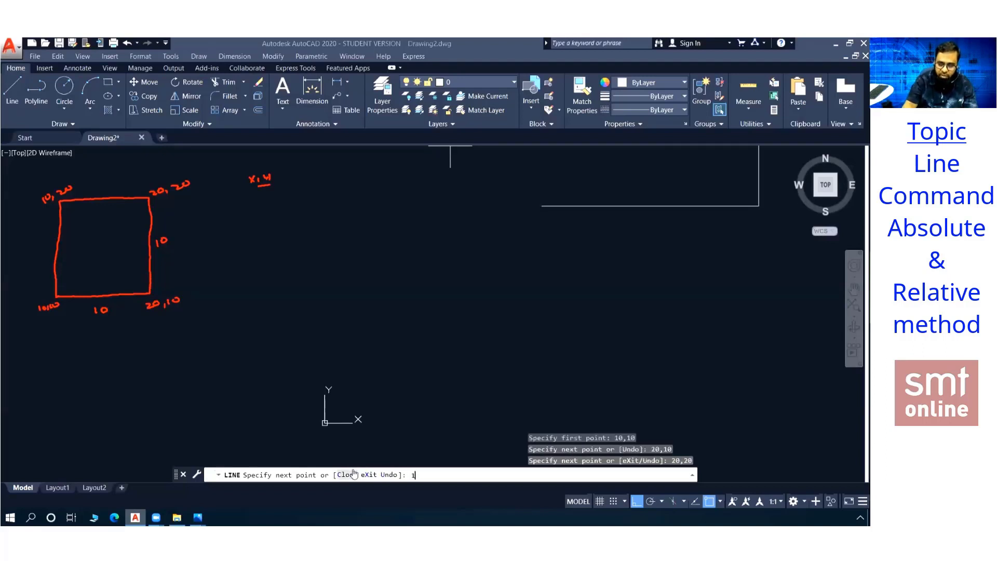
text(0,20)
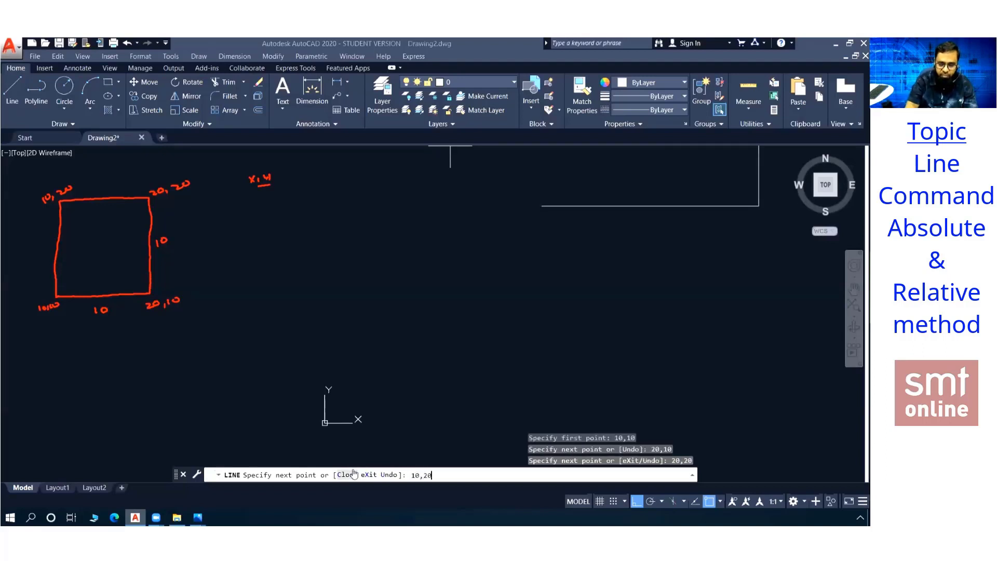
key(Return)
text(c)
key(Return)
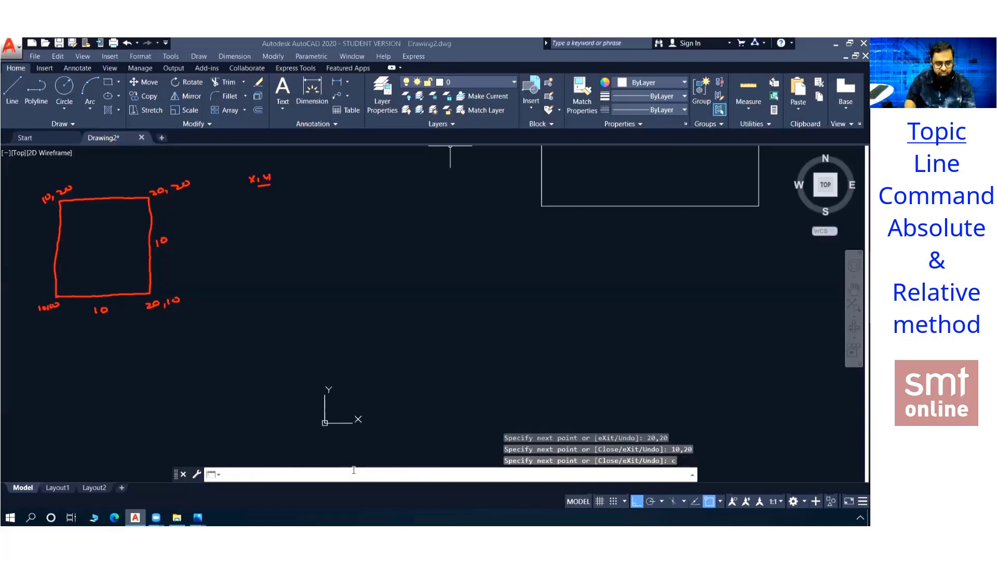
- Zoom to the drawing extents and bring the whole square into view with space around it
text(z)
key(Return)
text(e)
key(Return)
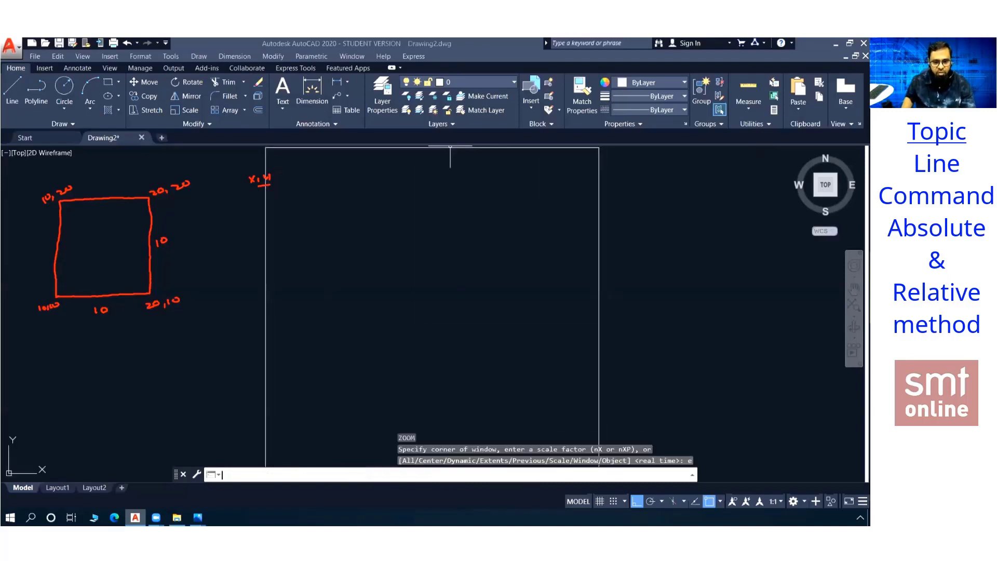
scroll(390, 317, down, 4)
middle_drag(369, 318, 356, 303)
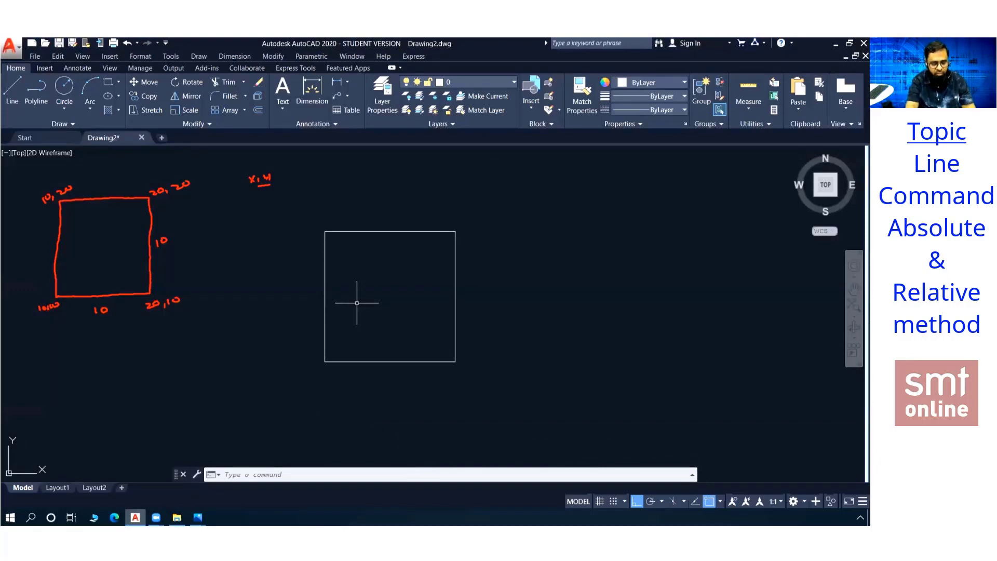
- Show the full drawing limits with Zoom All, and fill the view with the square using Zoom Extents
text(z)
key(Return)
text(a)
key(Return)
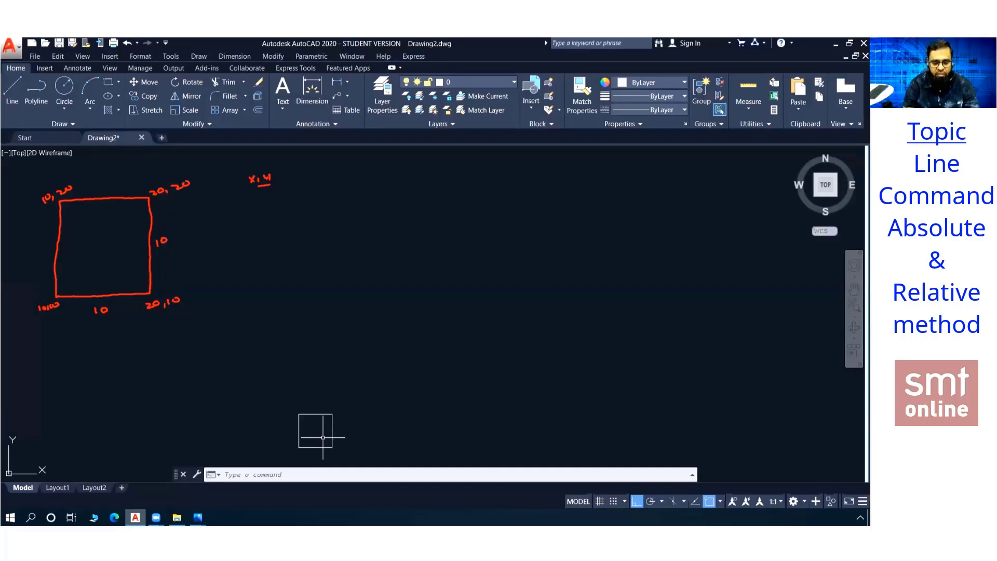
text(z)
key(Return)
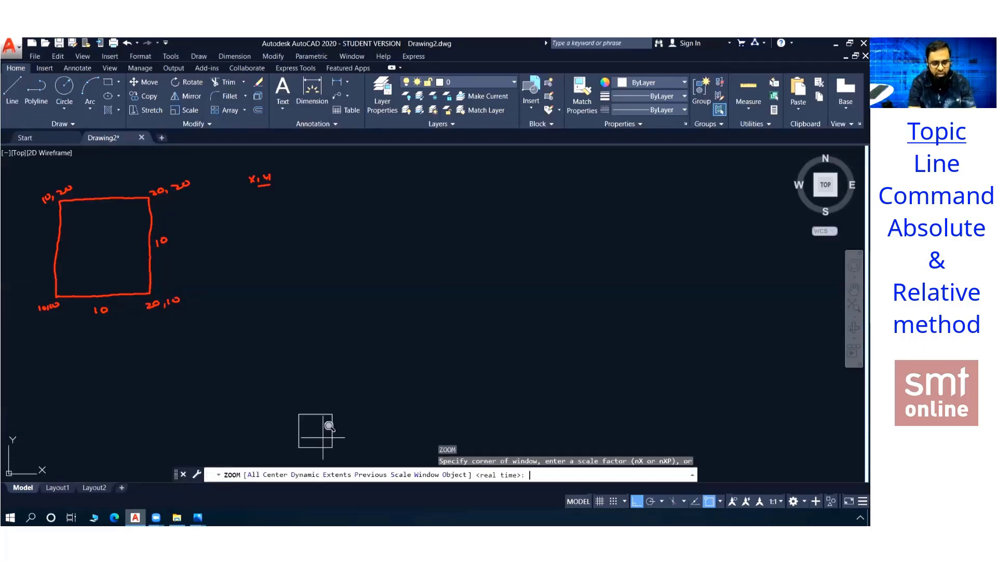
text(e)
key(Return)
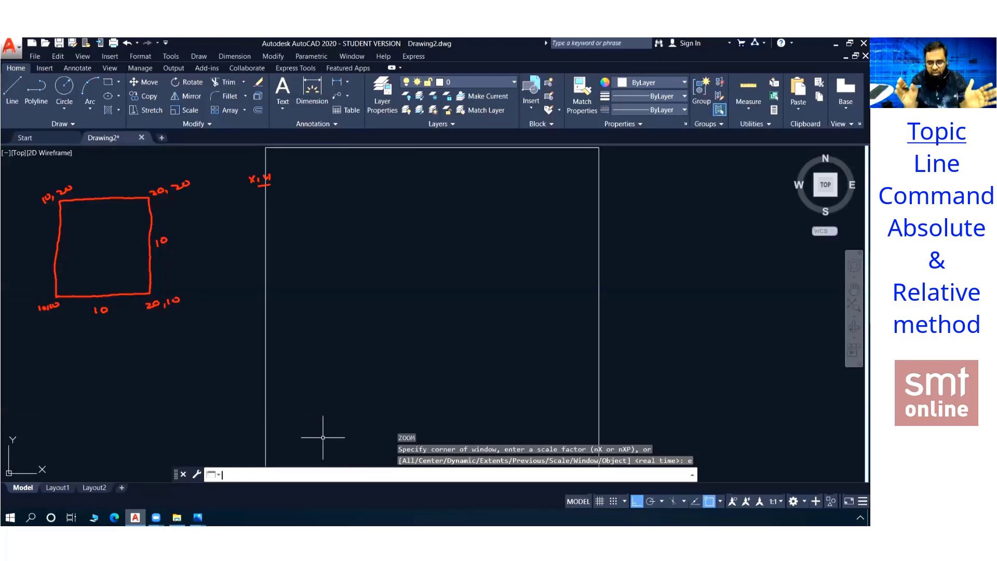
- Repeat Zoom All and Zoom Extents to compare how each one displays the square
key(Return)
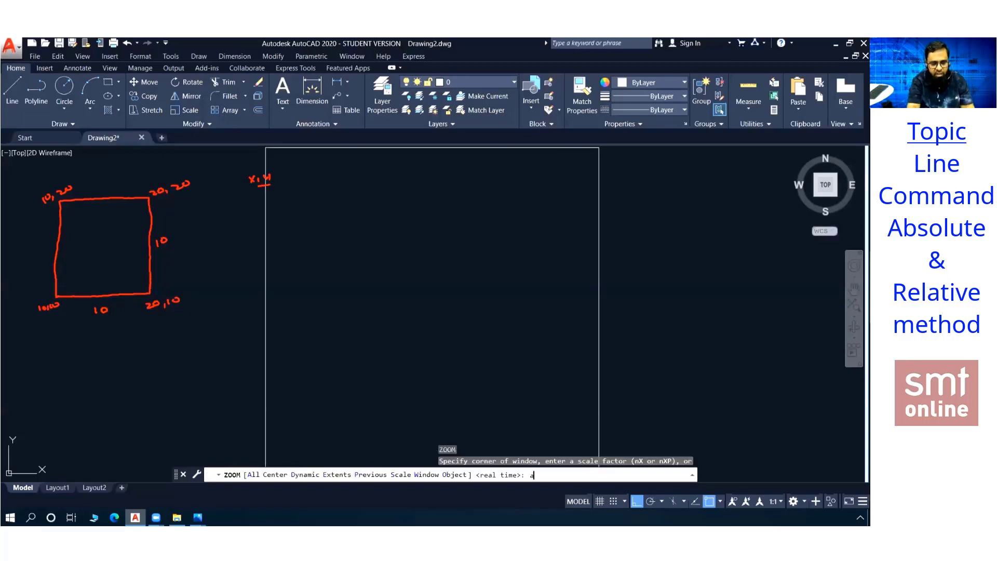
text(a)
key(Return)
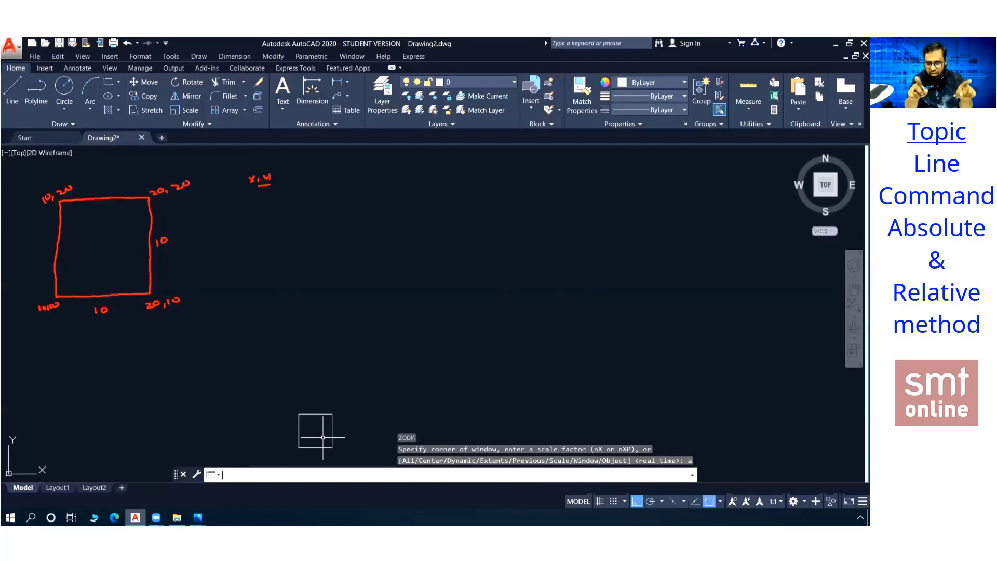
key(Return)
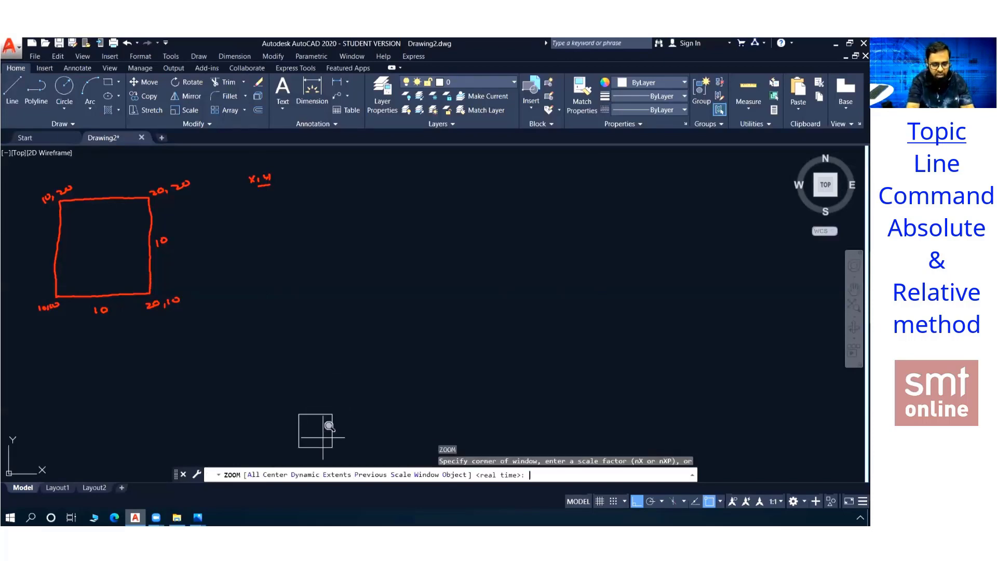
text(e)
key(Return)
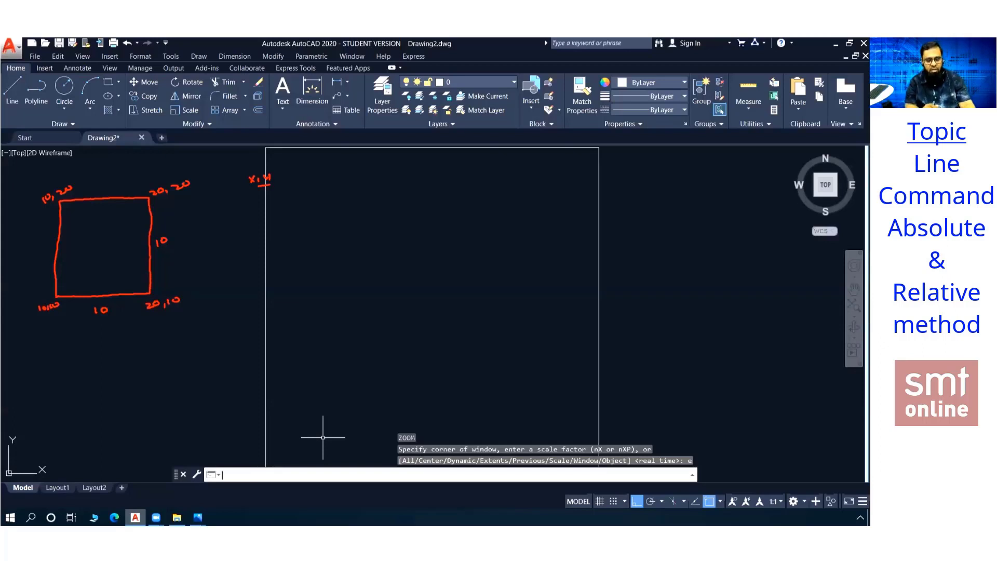
key(Escape)
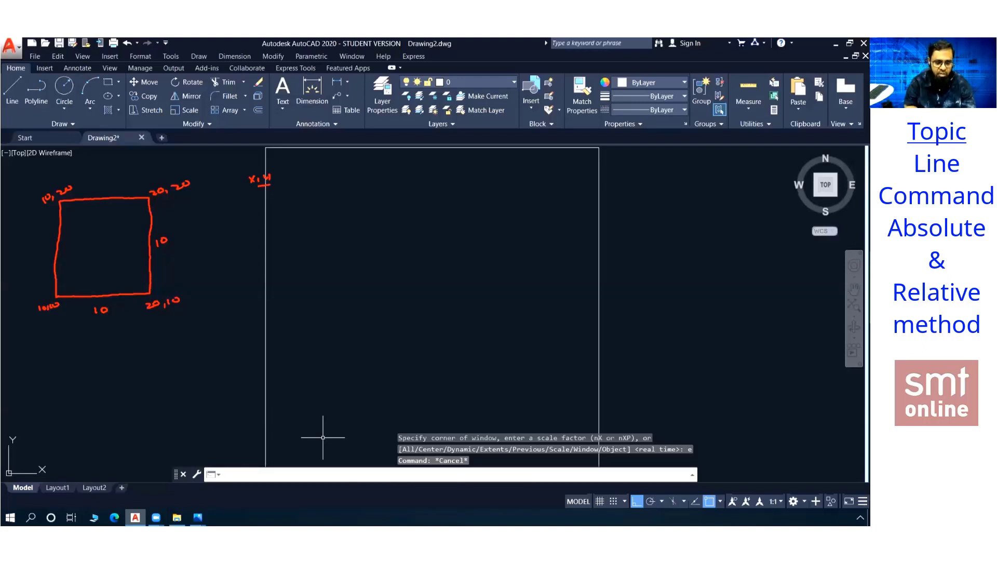
- Erase all objects in the drawing using the All selection
text(e)
key(Return)
text(all)
key(Return)
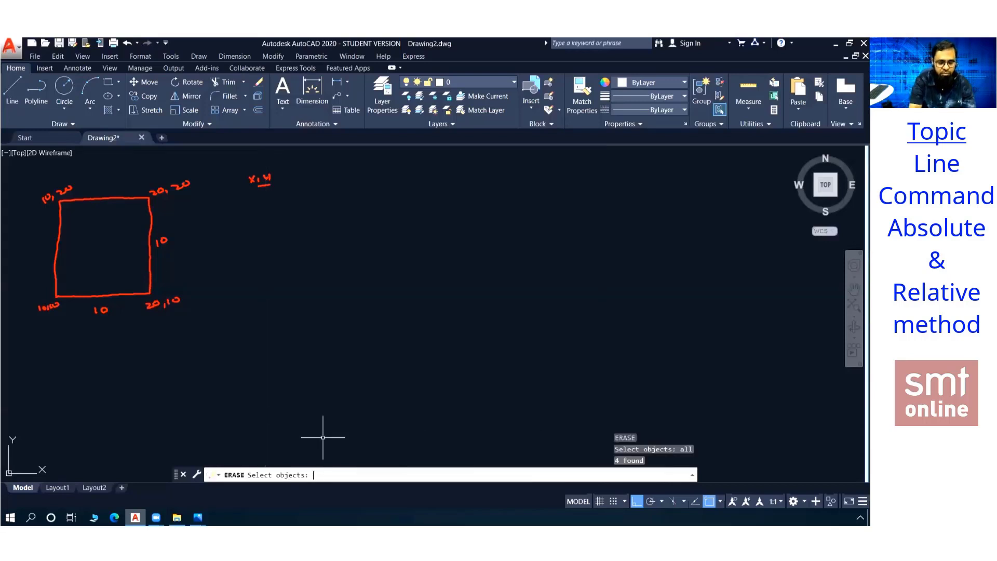
key(Return)
key(Escape)
key(Escape)
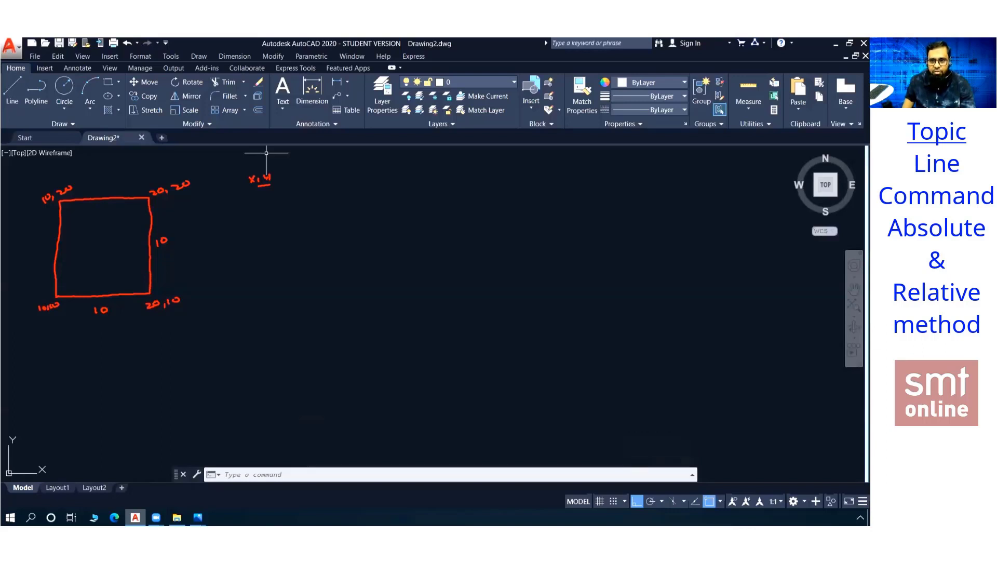
- Clear the red annotations and sketch a new freehand square with each of its four sides labelled 10
key(e)
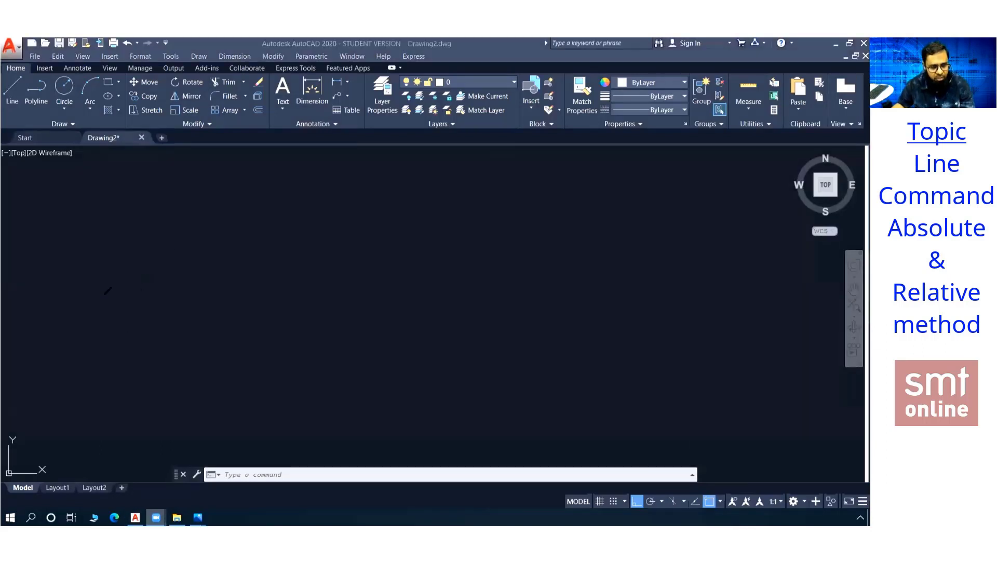
mouse_move(90, 317)
mouse_down()
mouse_move(205, 317)
mouse_move(145, 333)
mouse_up()
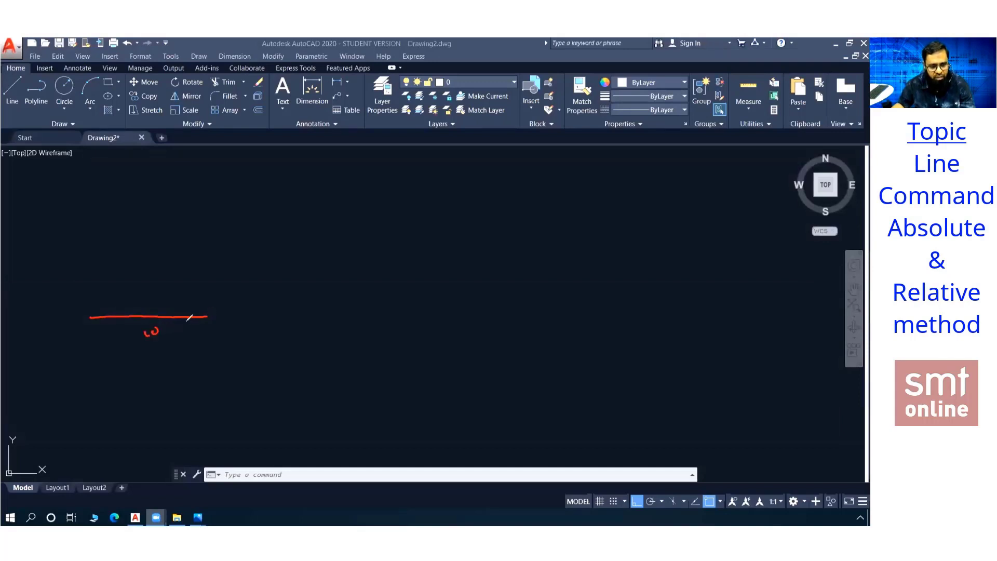
drag(207, 316, 205, 211)
drag(217, 259, 226, 253)
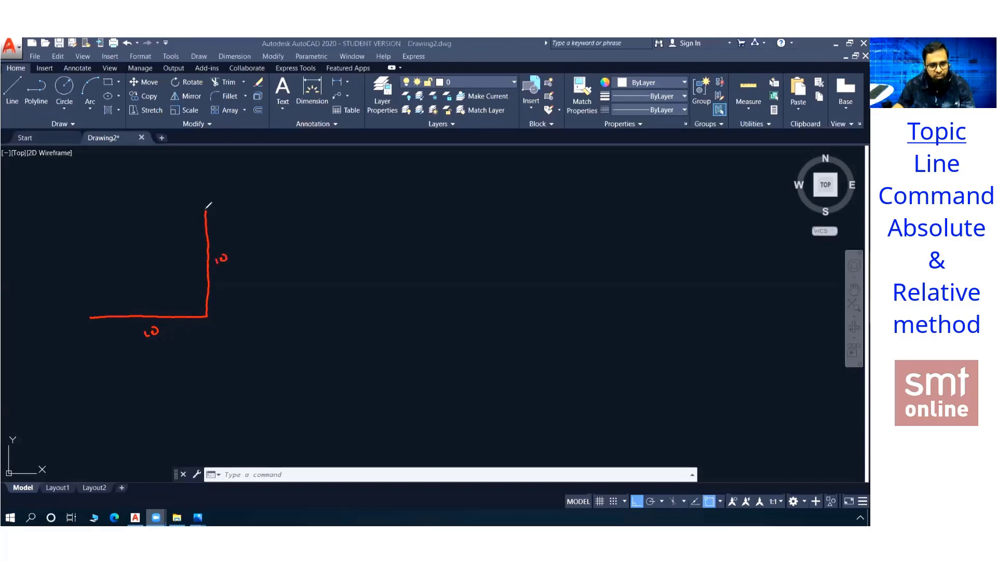
mouse_move(206, 210)
mouse_down()
mouse_move(81, 215)
mouse_move(92, 315)
mouse_up()
mouse_move(128, 185)
mouse_down()
mouse_move(127, 196)
mouse_move(140, 190)
mouse_up()
drag(51, 267, 51, 275)
drag(60, 266, 60, 267)
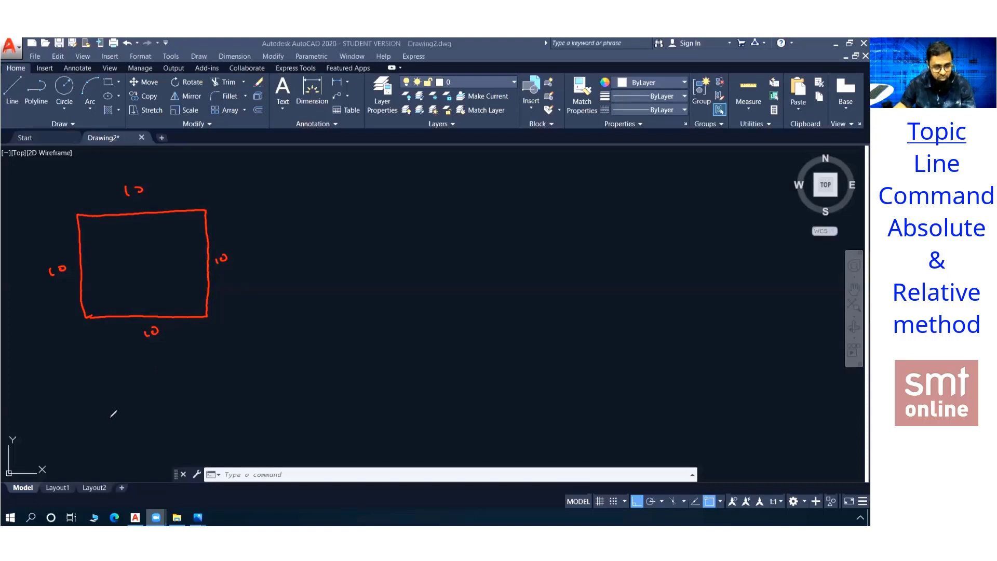
- Write the relative coordinate format @x,y below the sketched square, underline x,y and mark the @ sign with an arrow
mouse_move(113, 413)
mouse_down()
mouse_move(118, 424)
mouse_move(131, 418)
mouse_up()
click(136, 415)
mouse_move(131, 411)
mouse_down()
mouse_move(123, 419)
mouse_move(136, 418)
mouse_up()
drag(145, 409, 152, 422)
drag(119, 430, 145, 427)
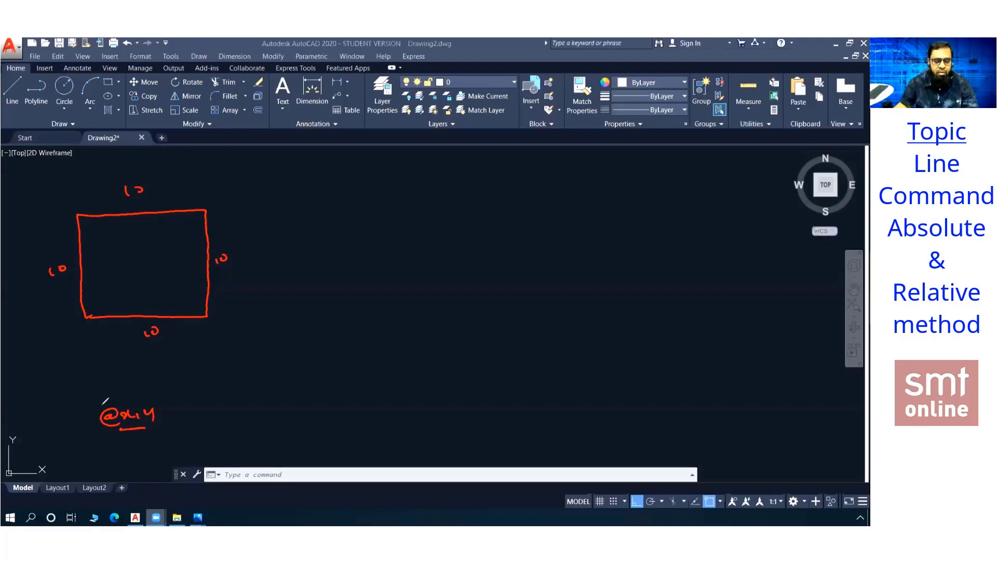
drag(103, 389, 103, 403)
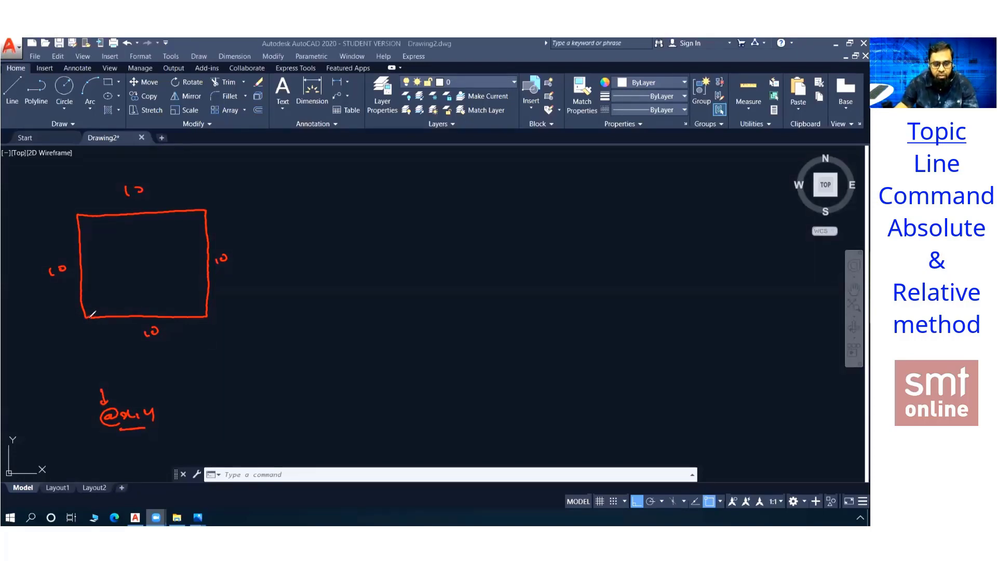
- Mark the sketch's lower-left corner with an arrow and a note to click on the screen
drag(94, 313, 88, 316)
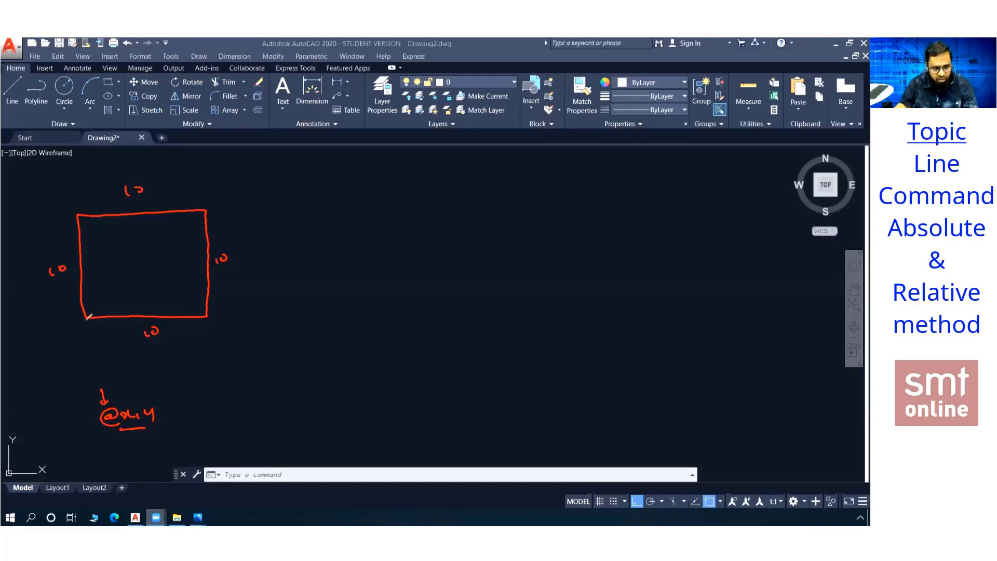
drag(86, 319, 83, 328)
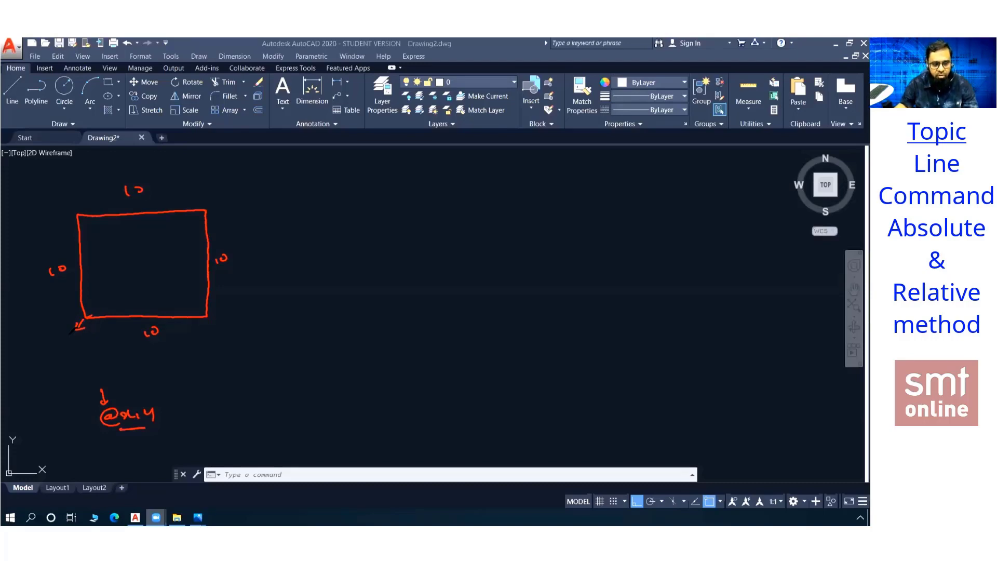
mouse_move(59, 337)
mouse_down()
mouse_move(57, 346)
mouse_move(65, 335)
mouse_move(102, 332)
mouse_move(118, 343)
mouse_up()
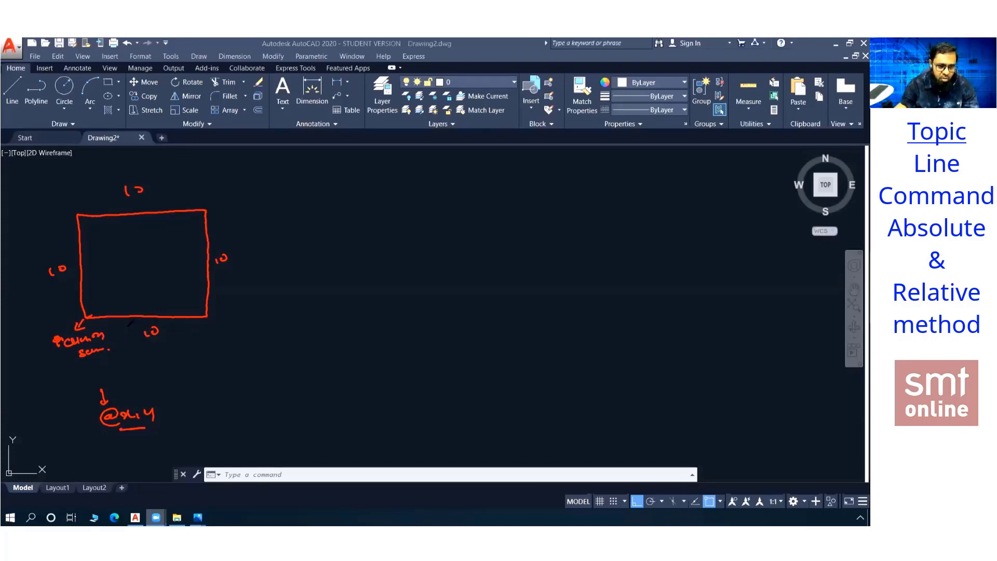
mouse_move(120, 327)
mouse_down()
mouse_move(138, 327)
mouse_move(131, 335)
mouse_up()
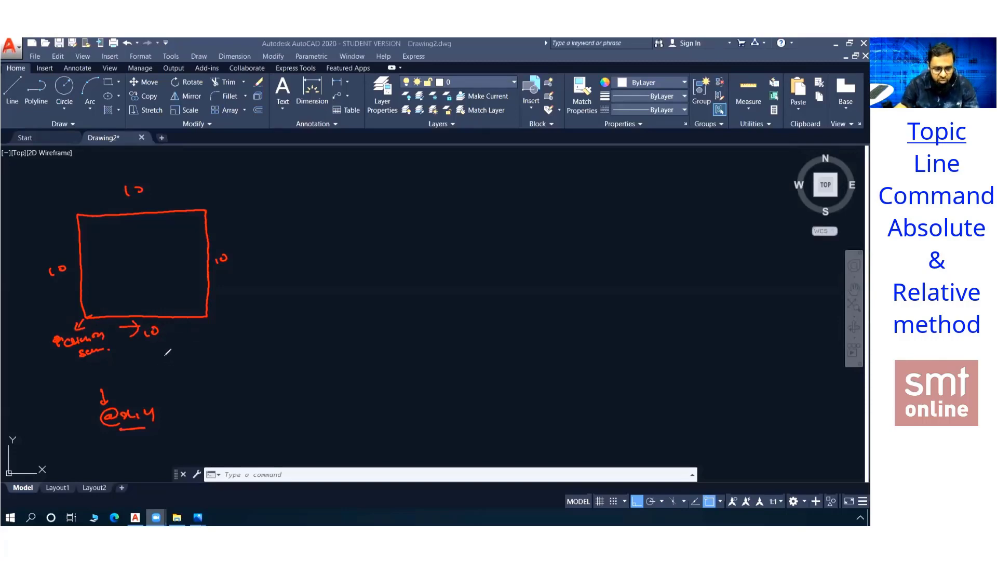
mouse_move(166, 353)
mouse_down()
mouse_move(156, 358)
mouse_move(199, 353)
mouse_up()
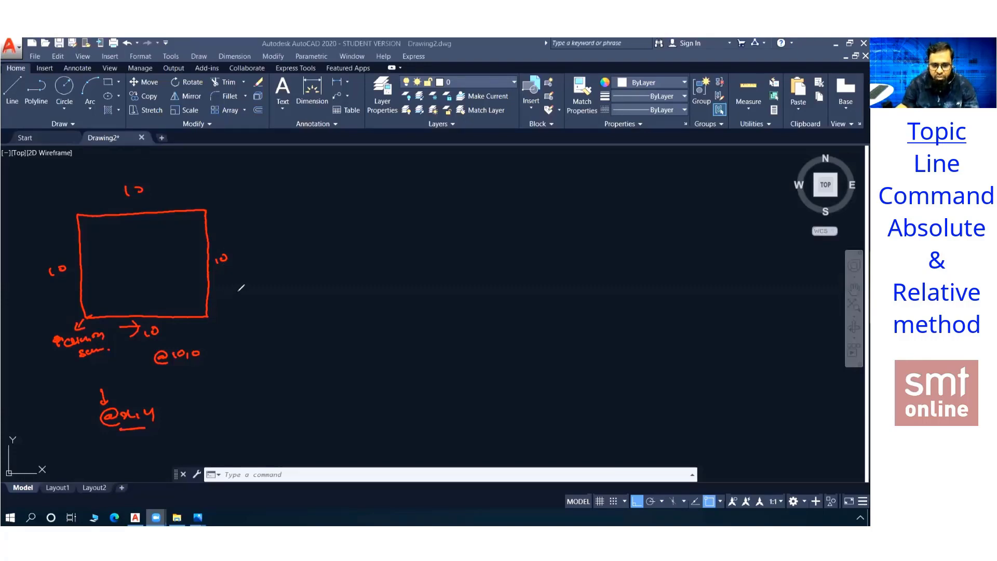
drag(236, 280, 243, 280)
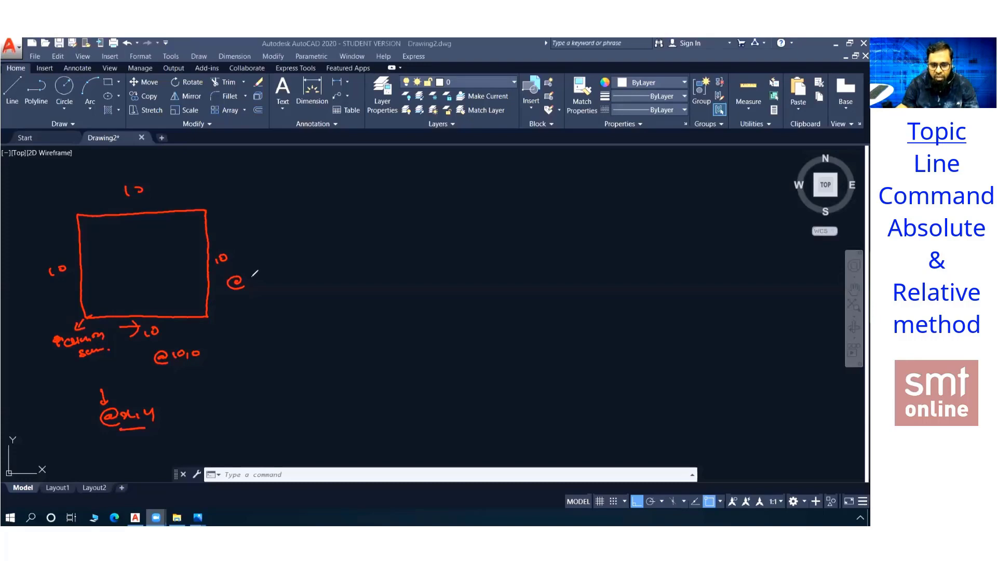
mouse_move(254, 273)
mouse_down()
mouse_move(258, 282)
mouse_move(266, 274)
mouse_up()
drag(273, 267, 274, 266)
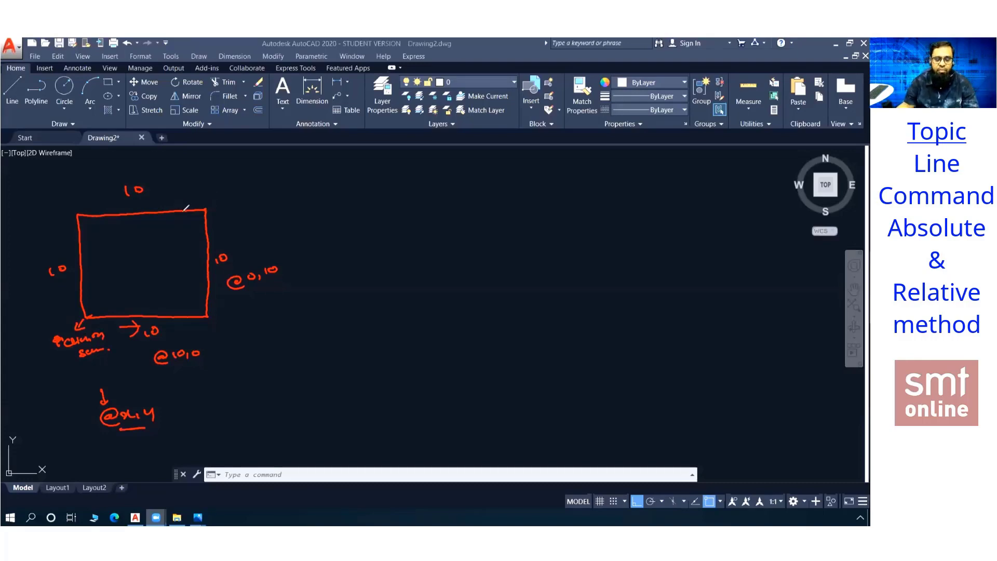
- Annotate the sketch's top side @-10,0 and its left side @0,-10
drag(162, 190, 189, 180)
drag(195, 183, 193, 186)
drag(206, 175, 205, 176)
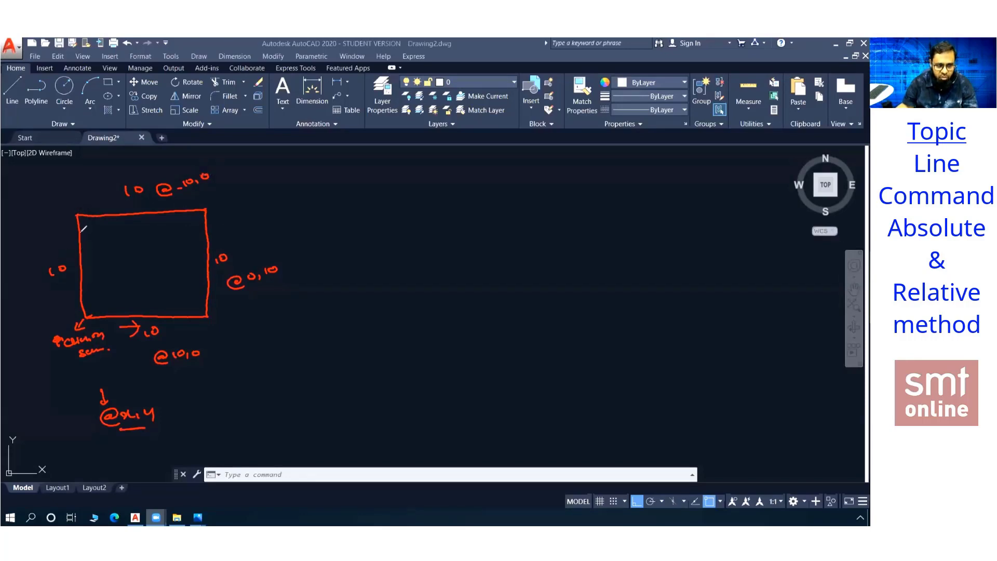
mouse_move(26, 245)
mouse_down()
mouse_move(22, 236)
mouse_move(30, 245)
mouse_move(49, 228)
mouse_up()
drag(53, 227, 52, 228)
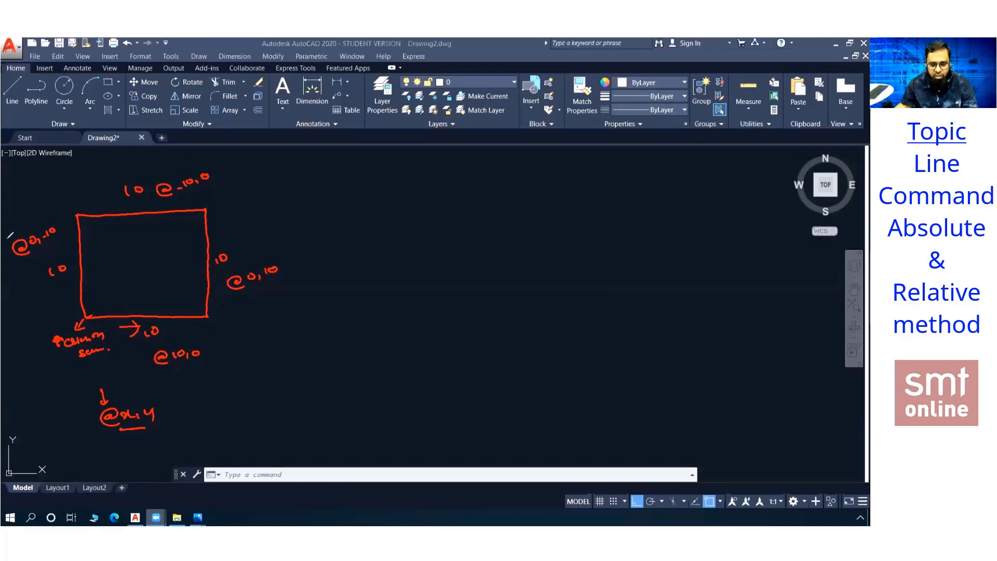
drag(643, 388, 628, 391)
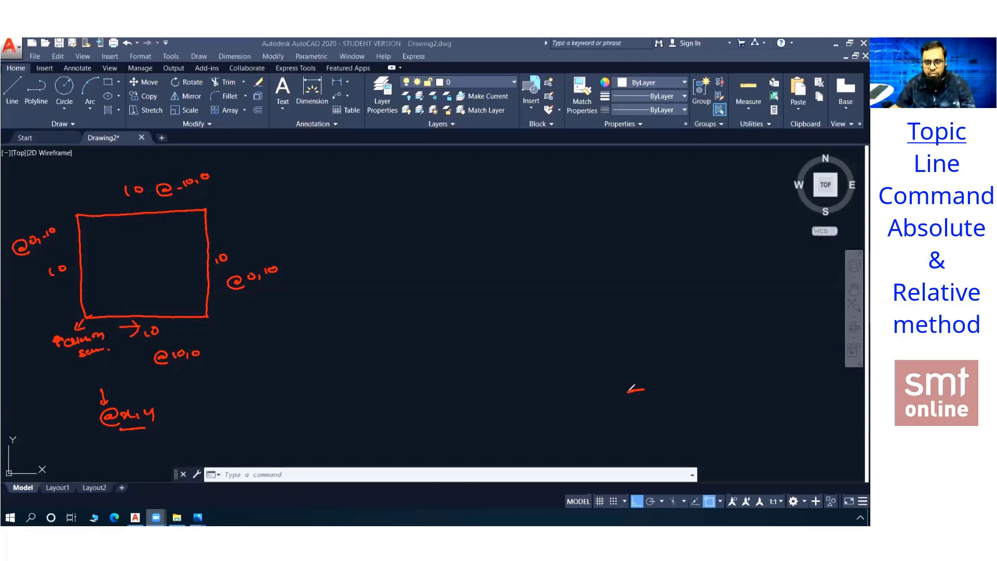
key(Escape)
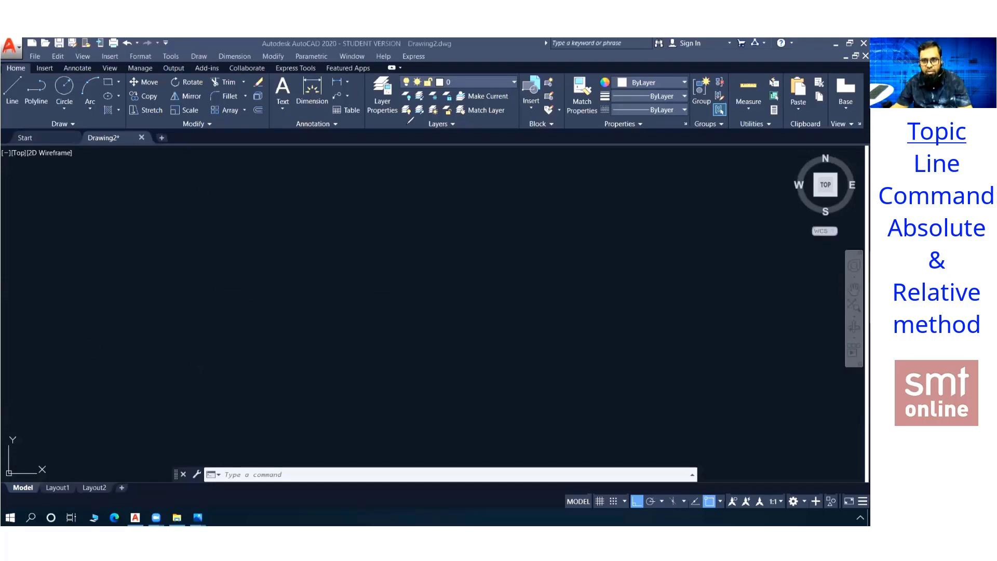
key(ctrl+z)
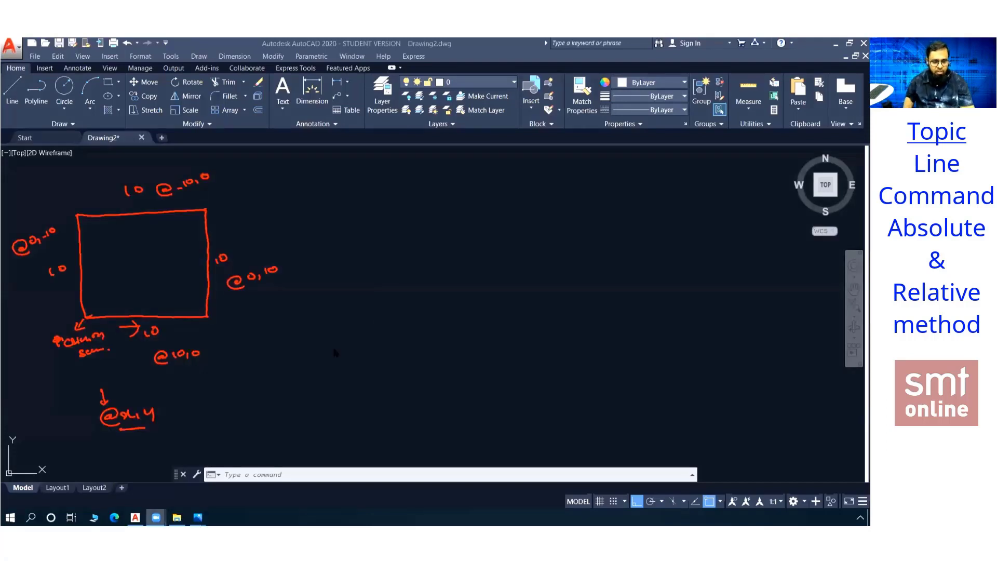
text(l)
key(Return)
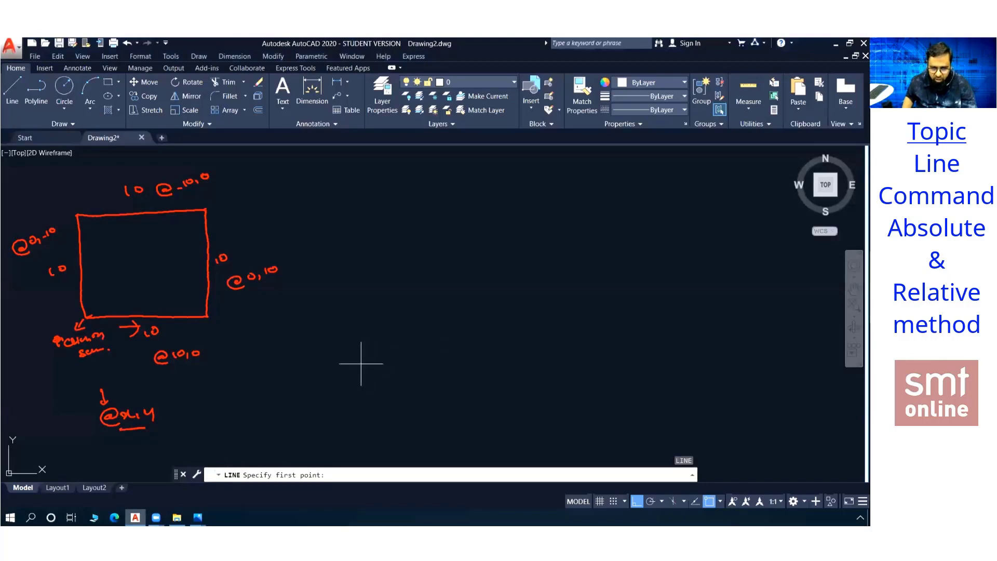
click(363, 343)
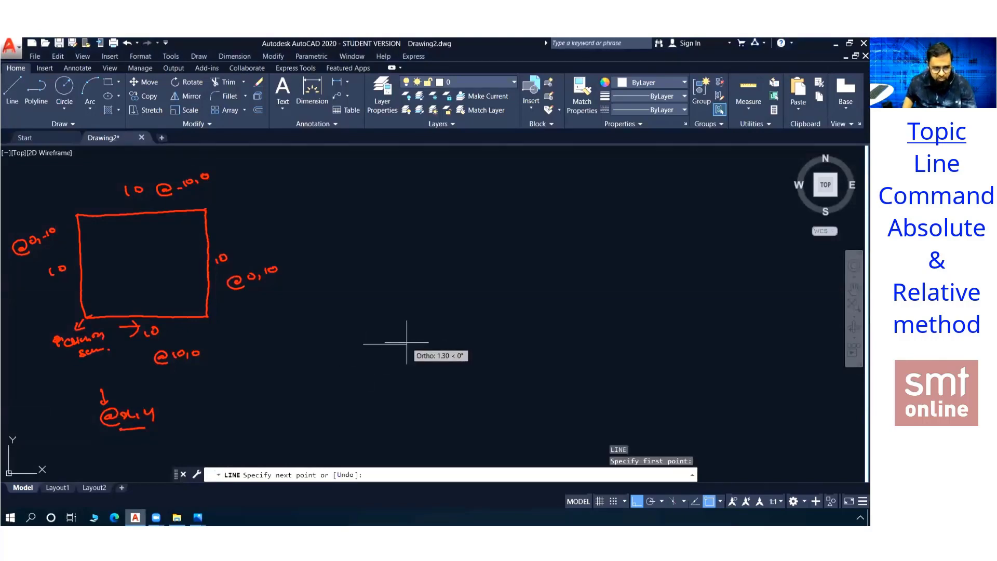
key(F8)
text(@)
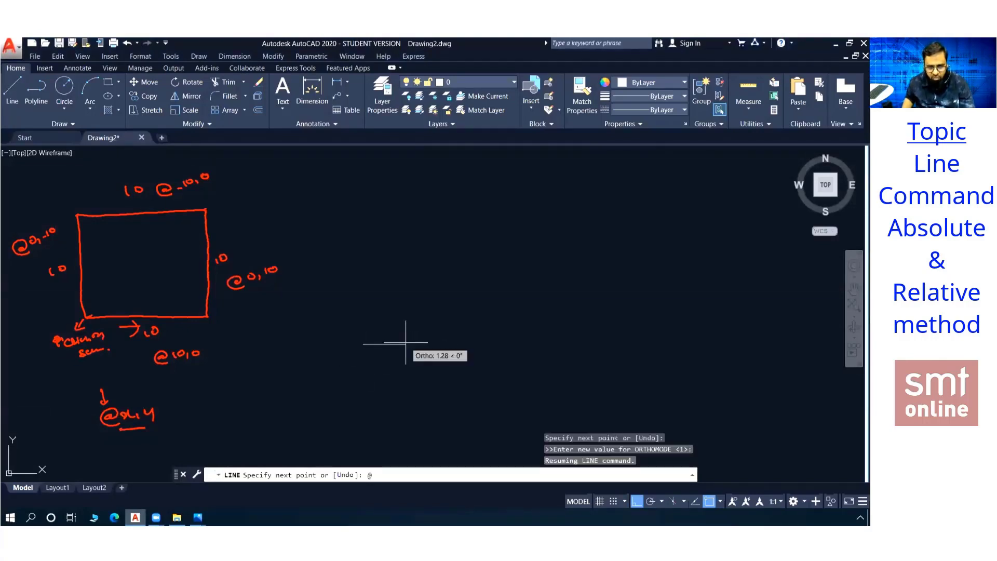
text(10)
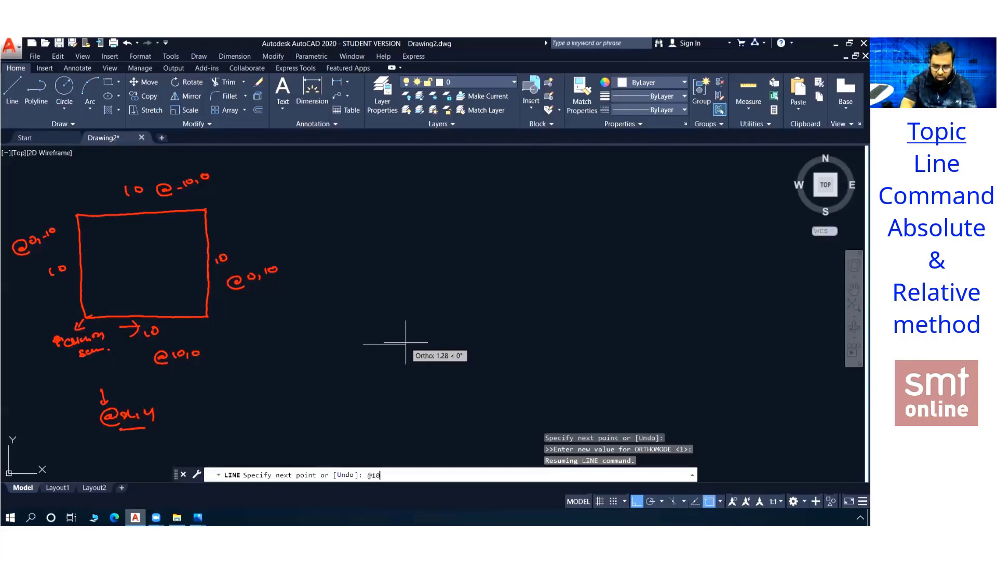
key(Escape)
key(Return)
click(368, 358)
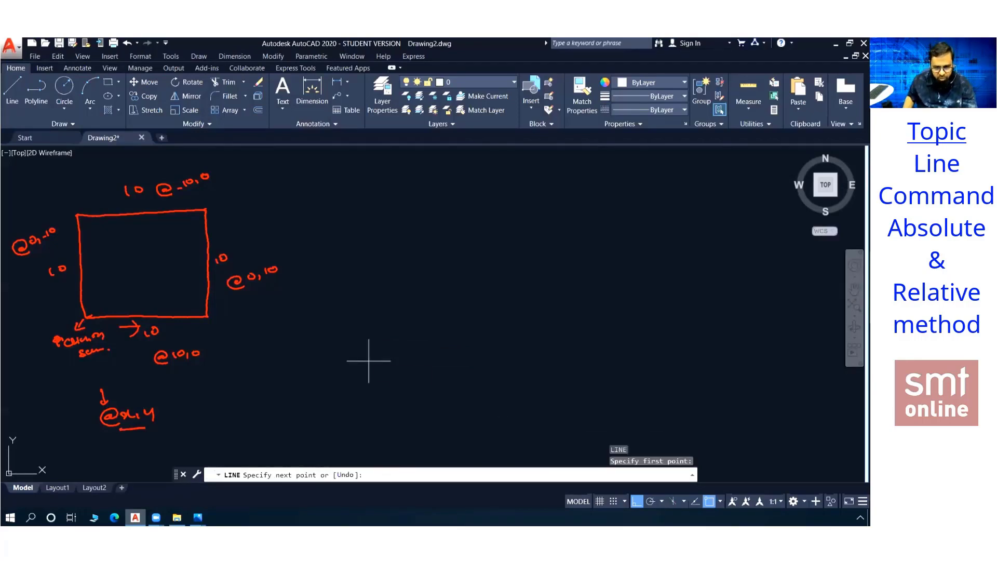
key(F8)
text(@10)
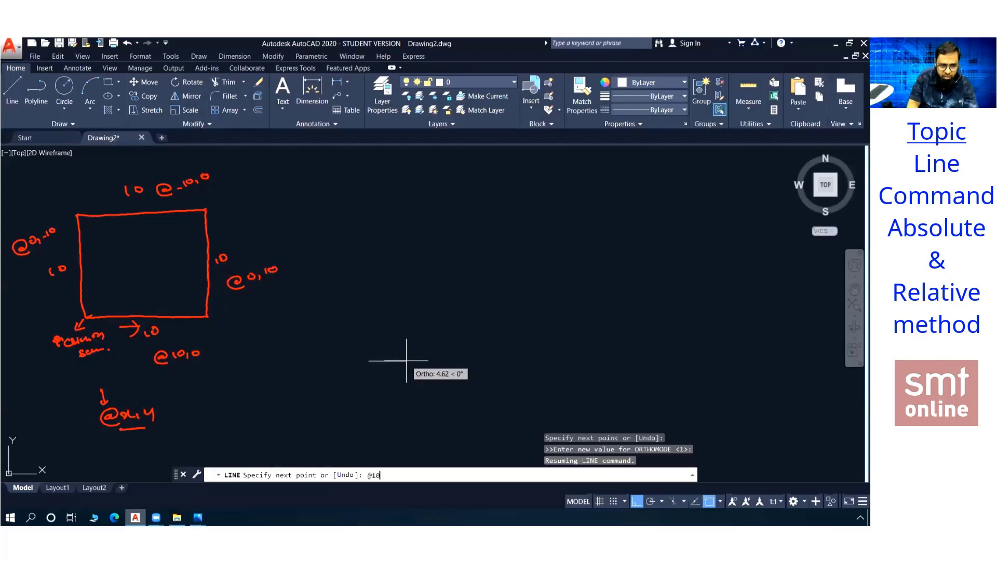
text(,0)
key(Return)
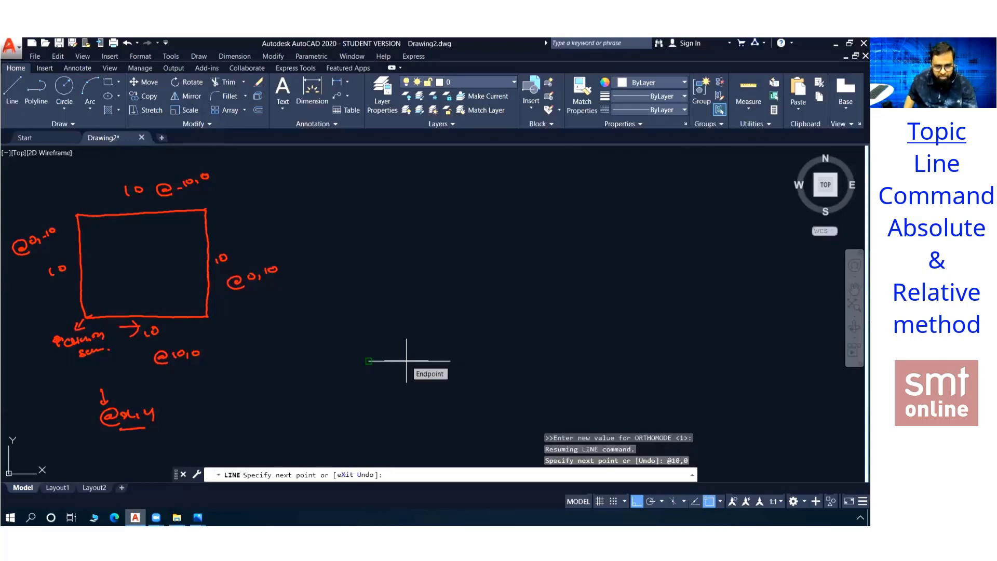
- Continue the line with the square's right side to @0,10 and its top side to @-10,0
text(@)
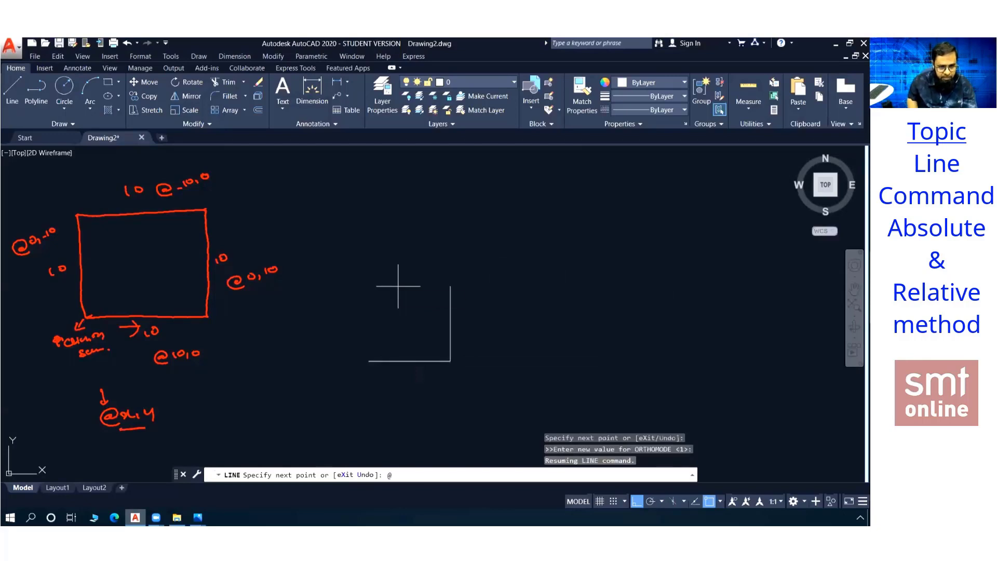
text(0)
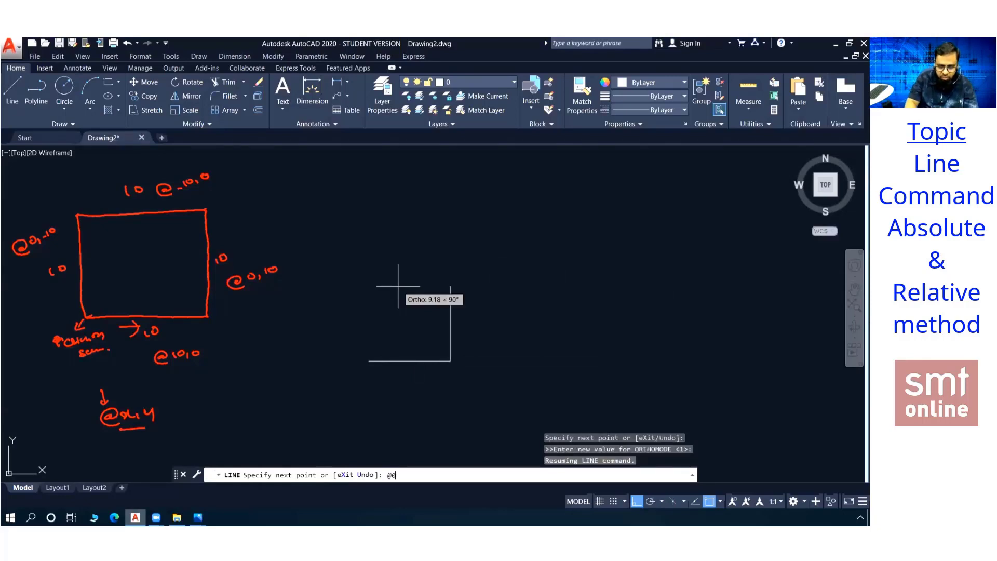
text(,10)
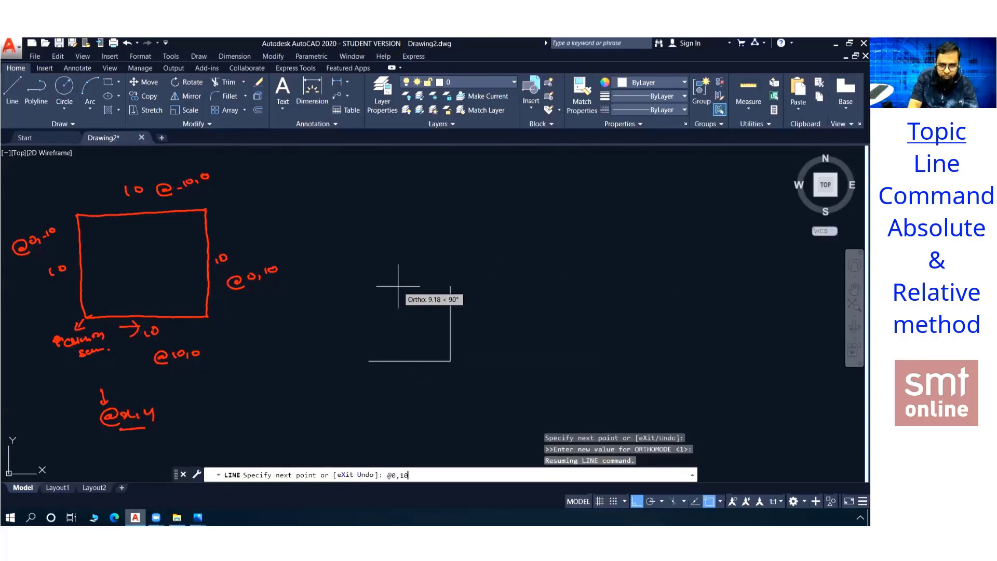
key(Return)
text(@)
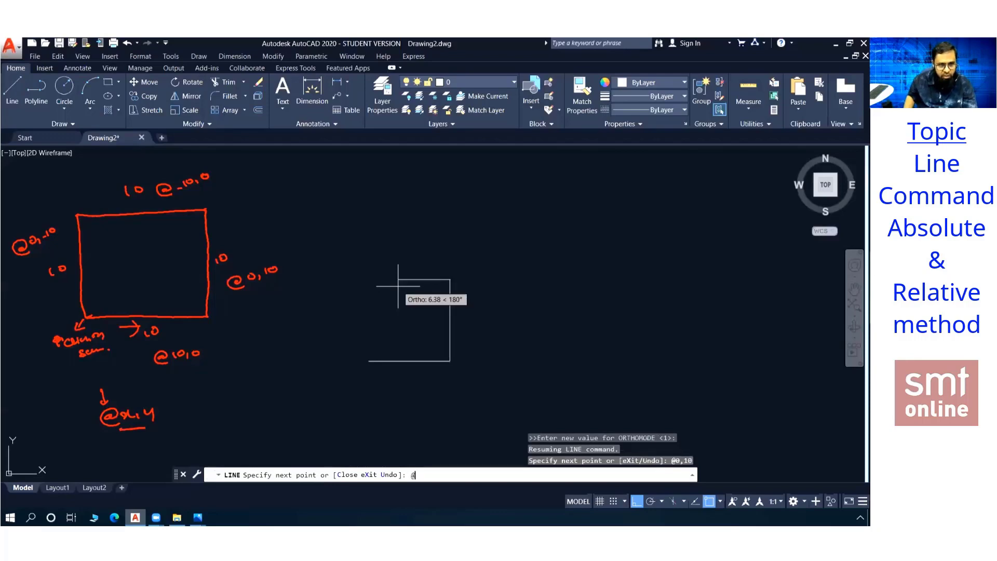
text(-)
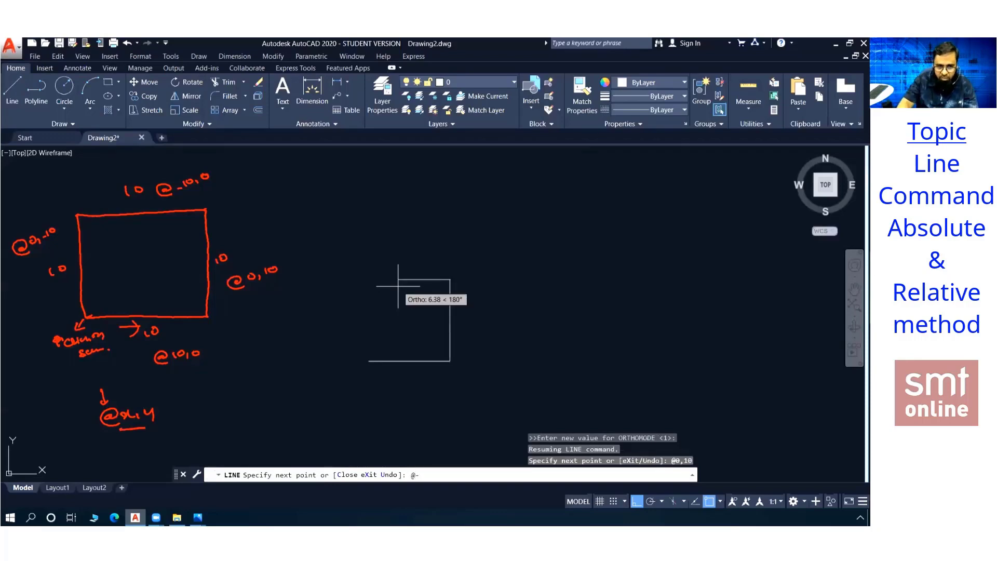
text(10,)
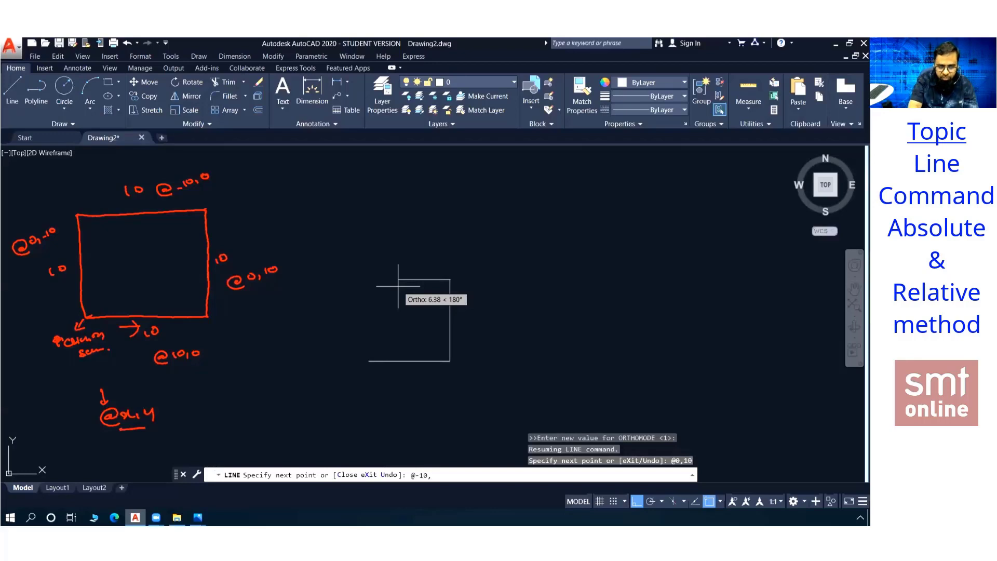
text(0)
key(Return)
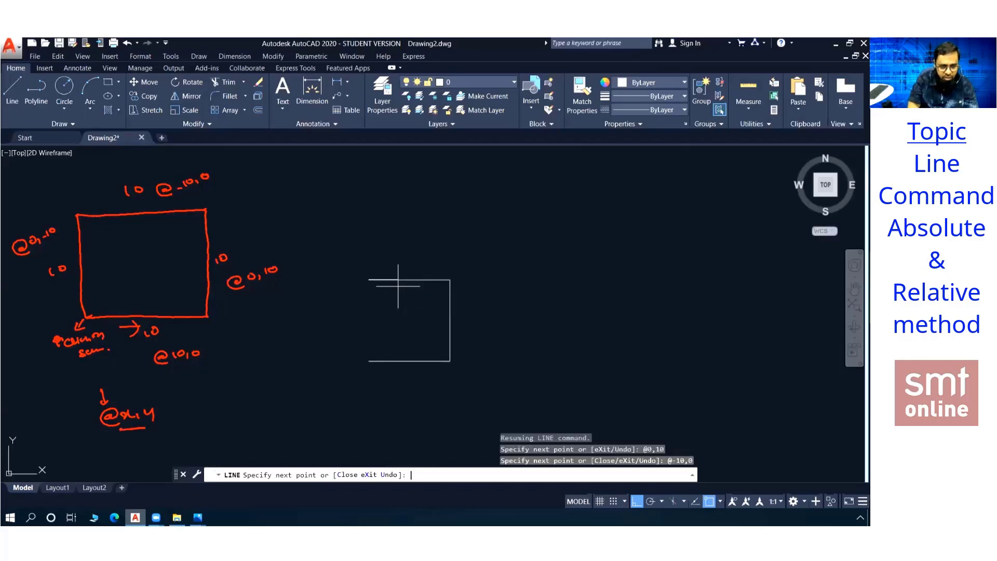
- Draw the square's left side down to its starting corner with @0,-10 and end the Line command
text(@)
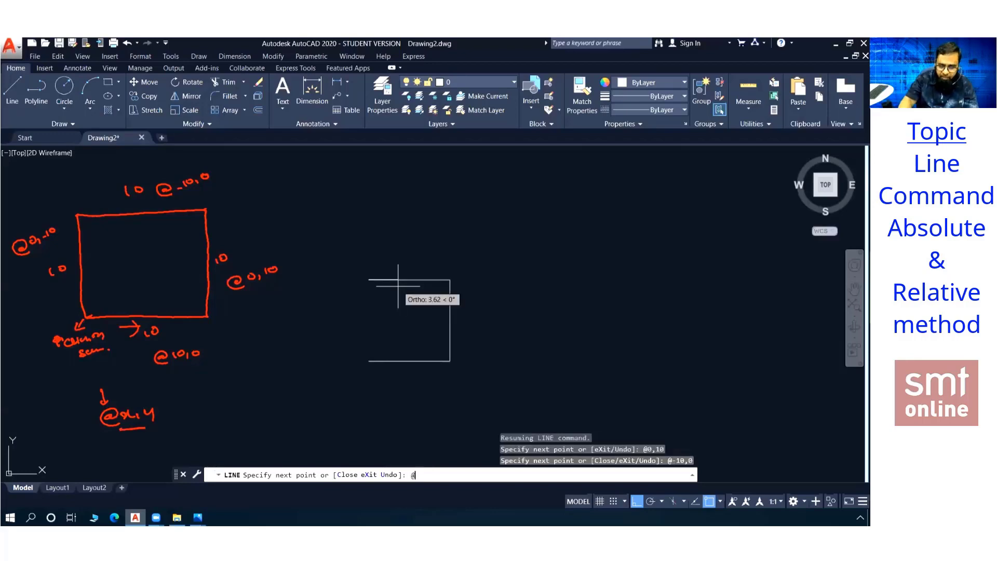
text(0)
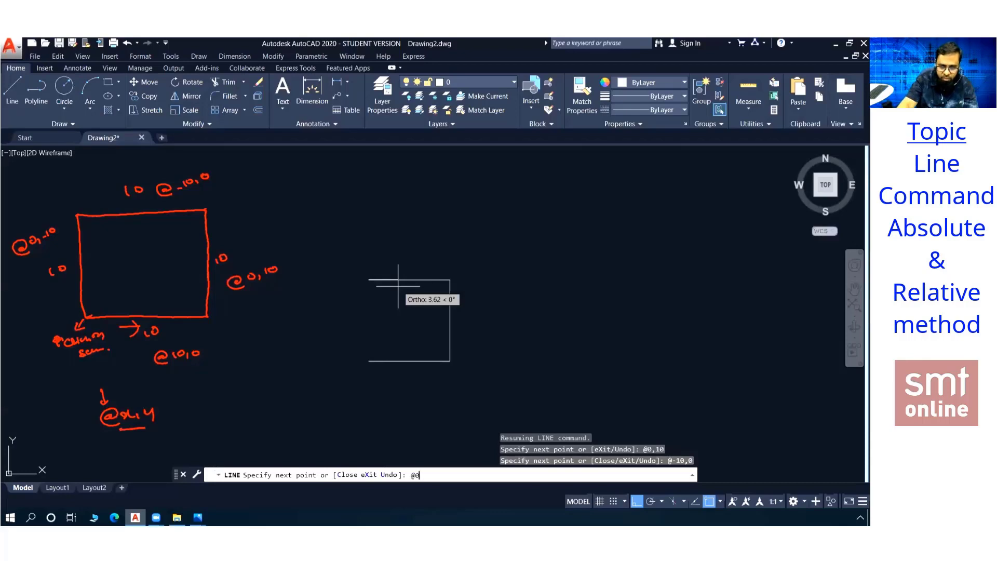
text(,)
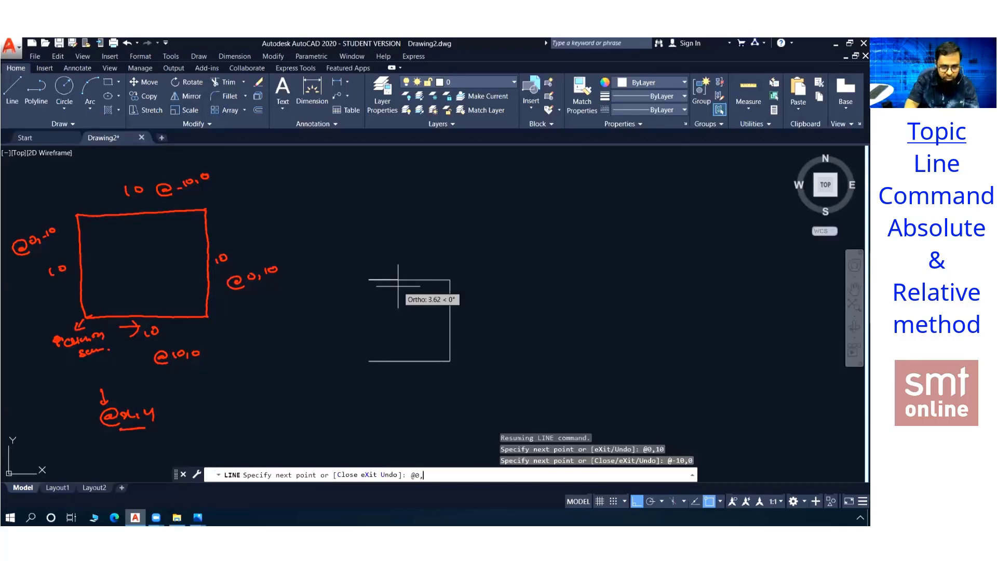
text(-10)
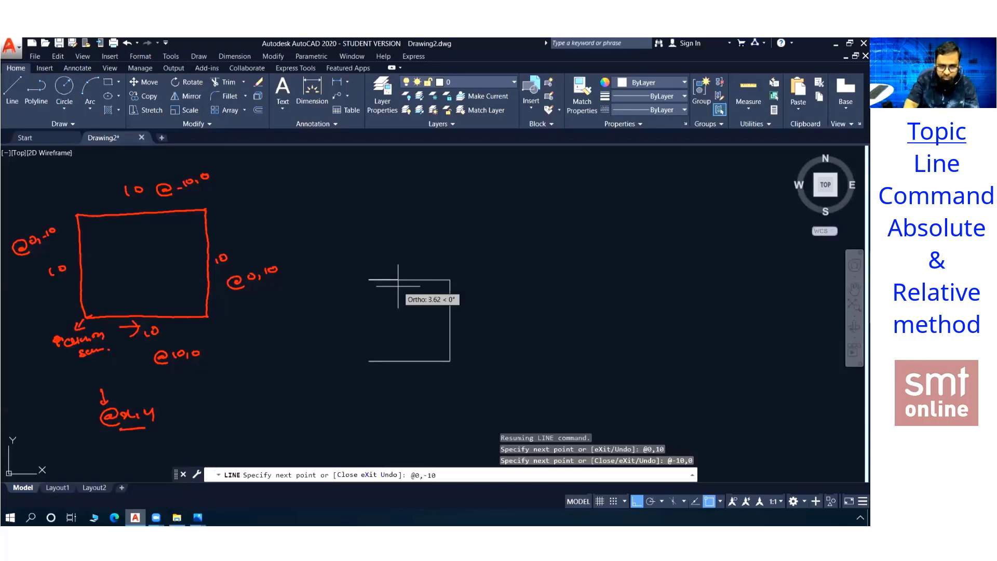
key(Return)
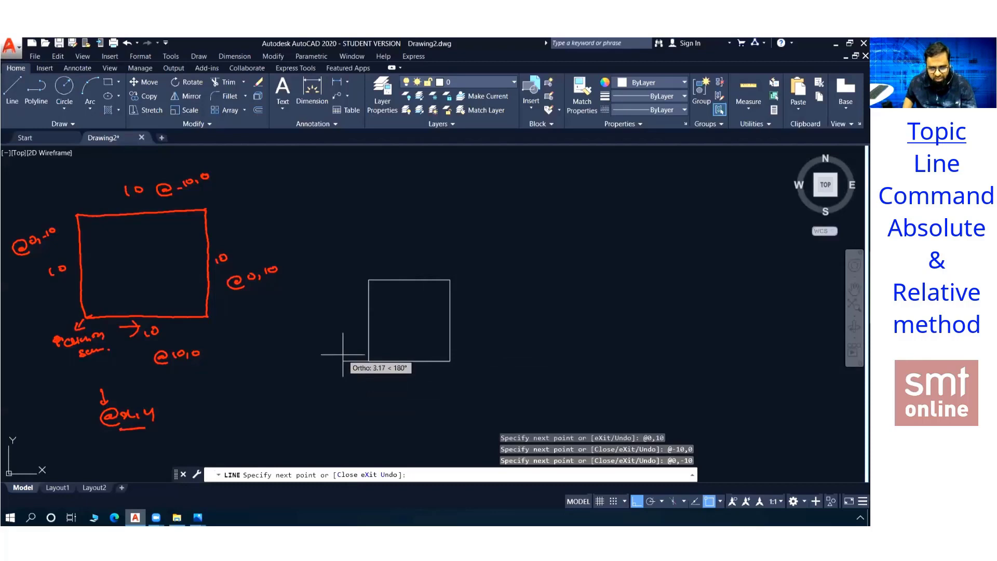
key(Escape)
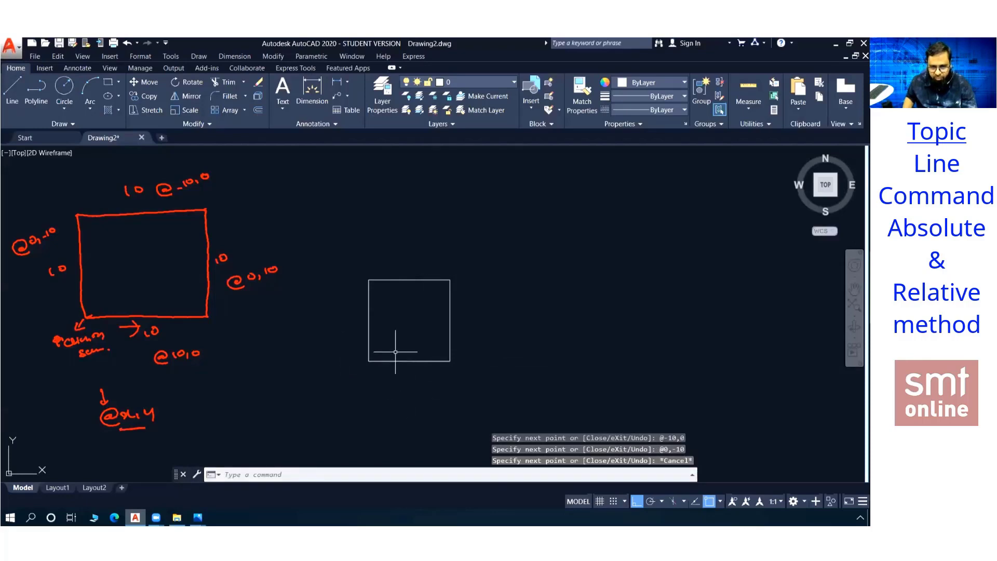